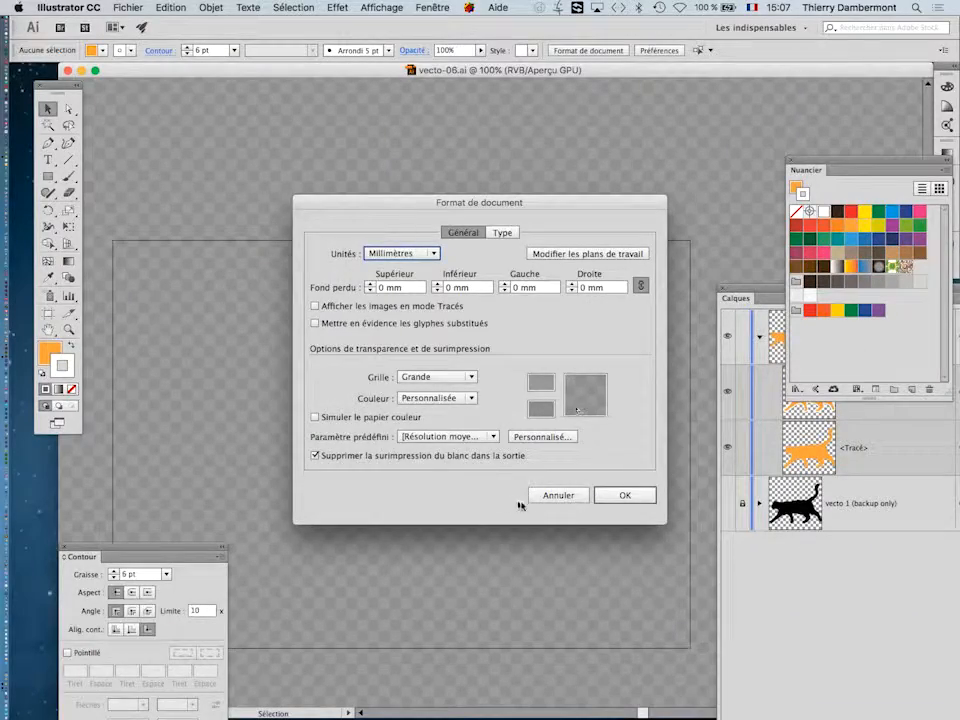
- Close the document setup dialog without changing any settings
left_click(556, 496)
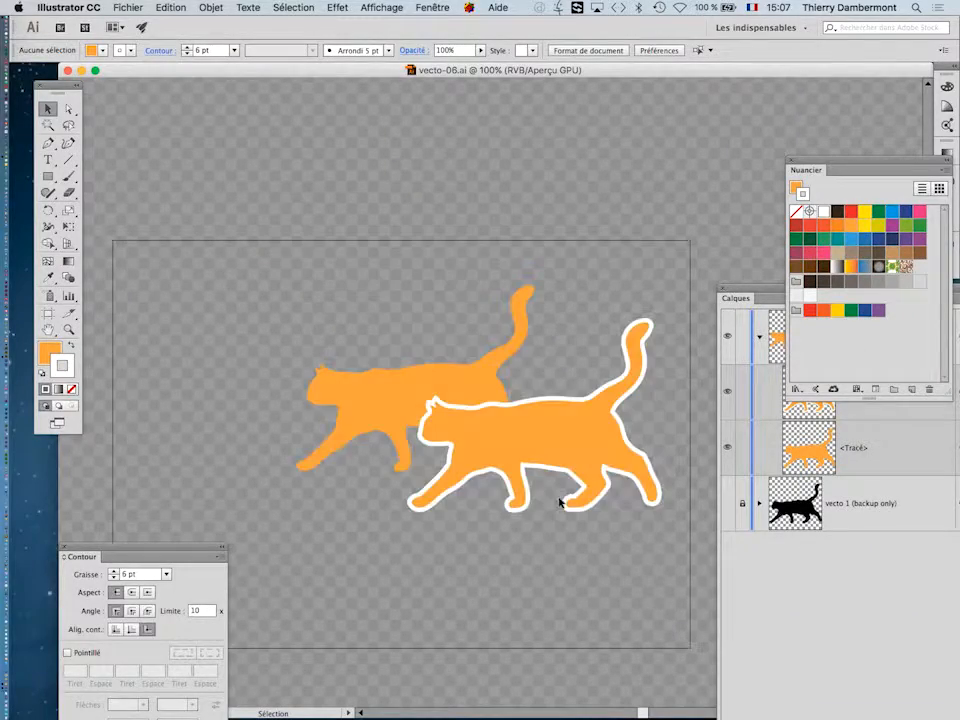
scroll(514, 490, "up", 1)
scroll(514, 480, "up", 1)
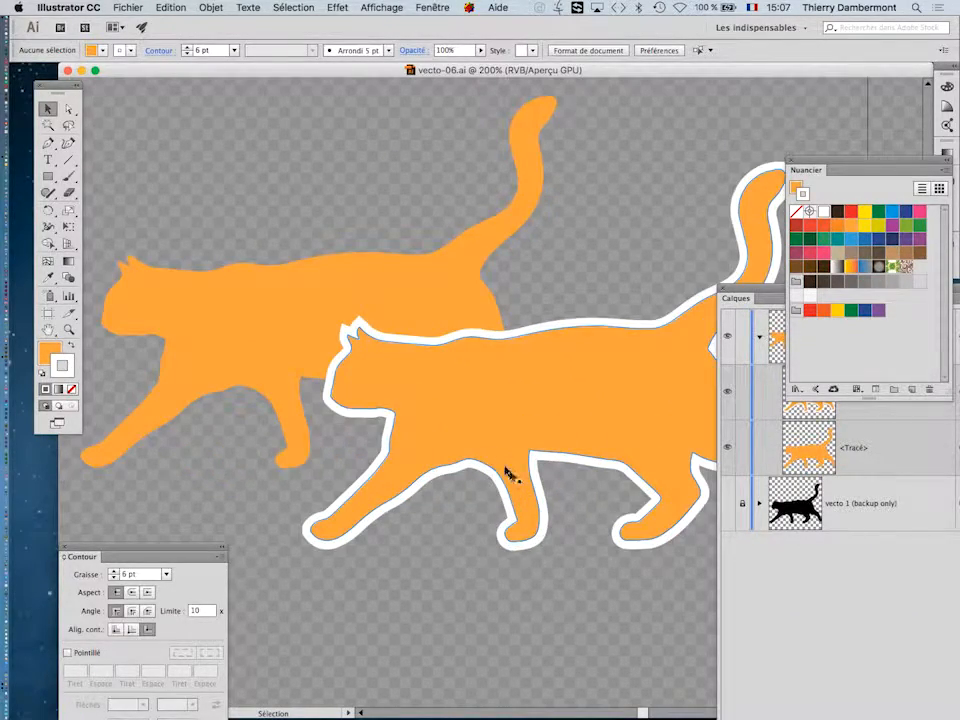
- Save the document as vecto-07.ai in the B1A2 AI folder, in Illustrator CC format with the default options
left_click(128, 7)
left_click(185, 124)
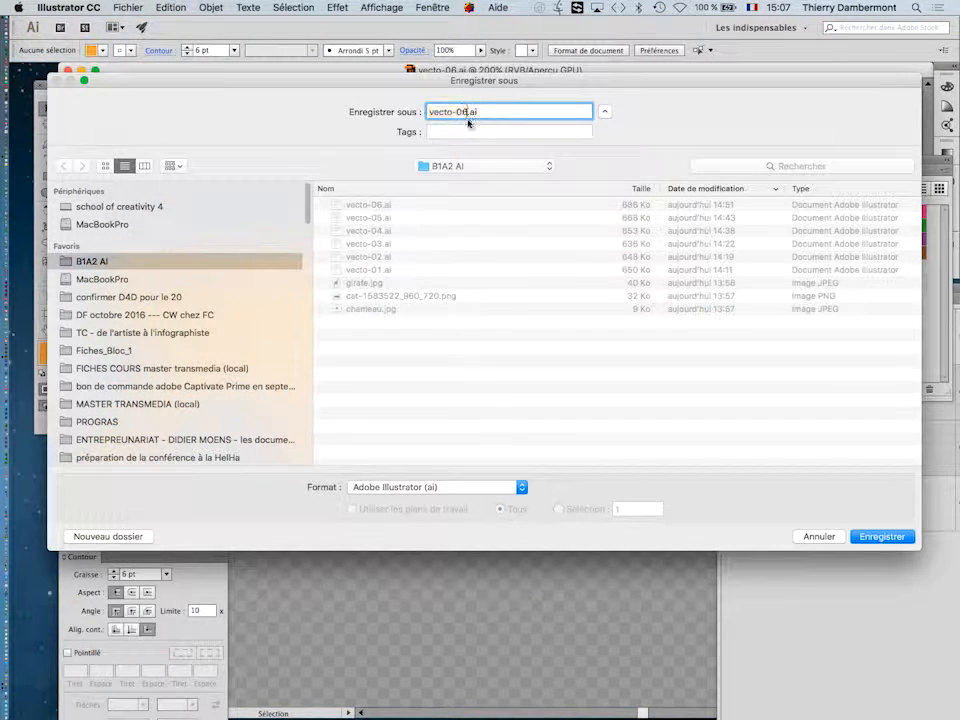
key("Right")
key("BackSpace")
left_click(882, 537)
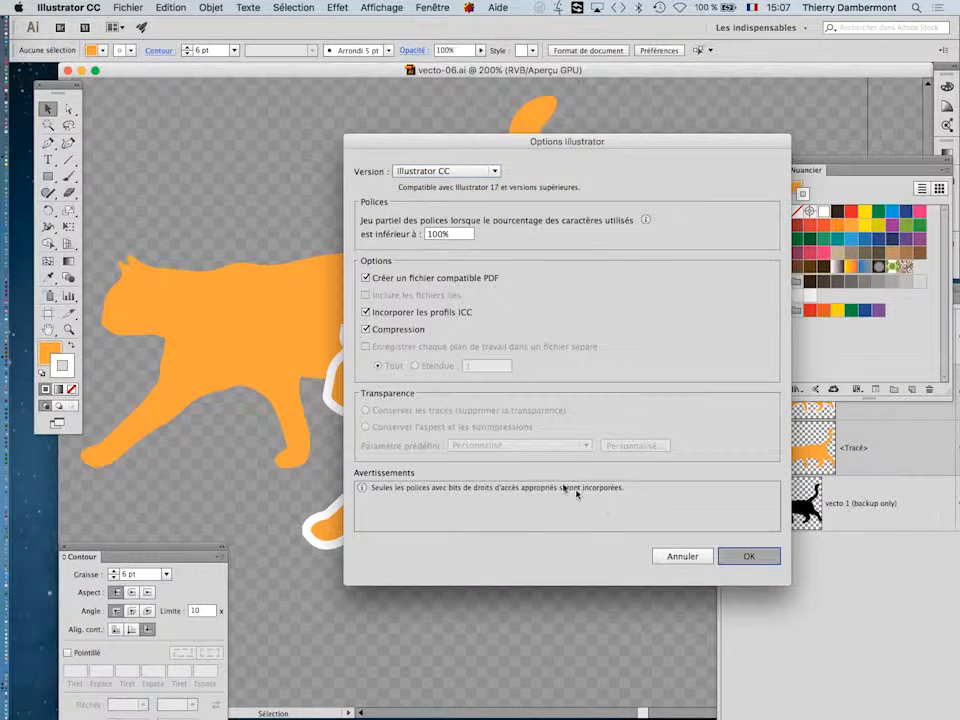
left_click(765, 560)
- Select both cat shapes and open the Pixelliser settings for them, keeping RVB and Elevée (300 ppp)
key("super+minus")
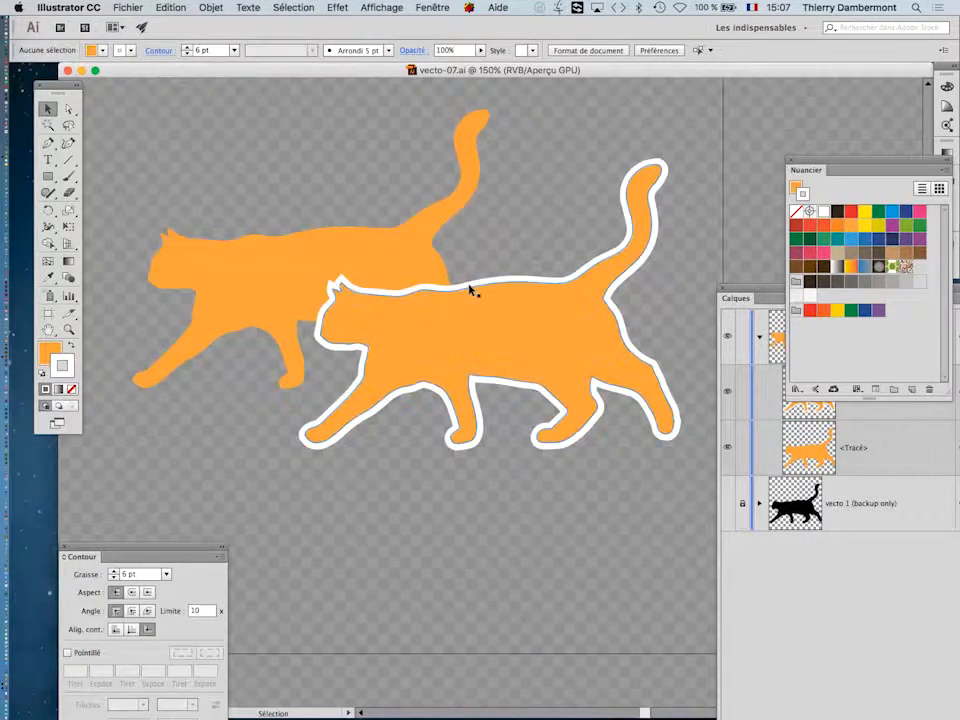
key("super+minus")
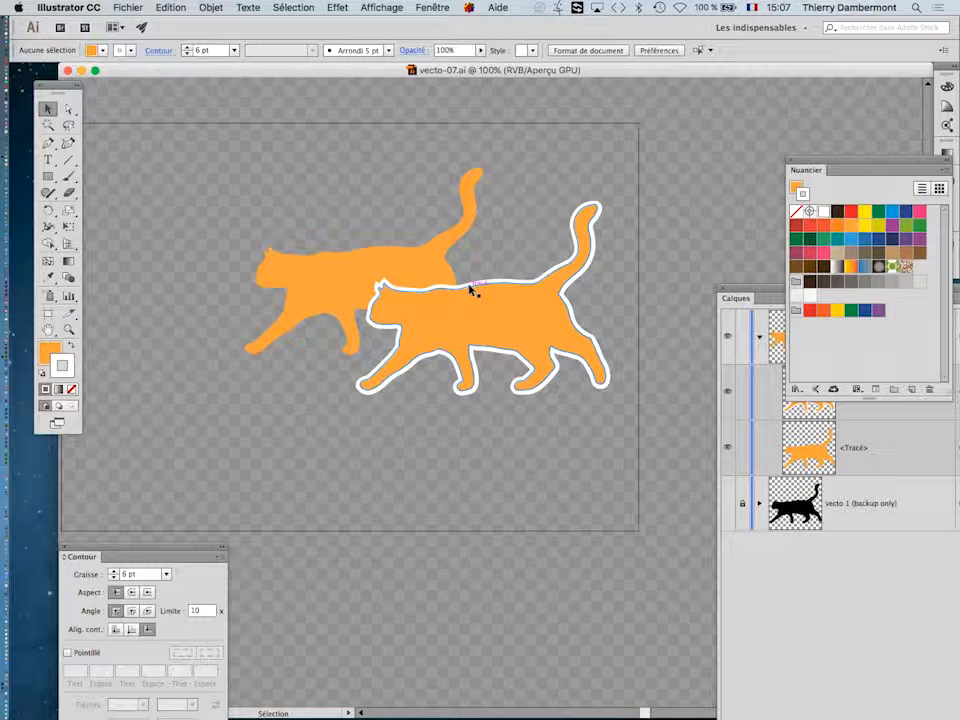
key("super+a")
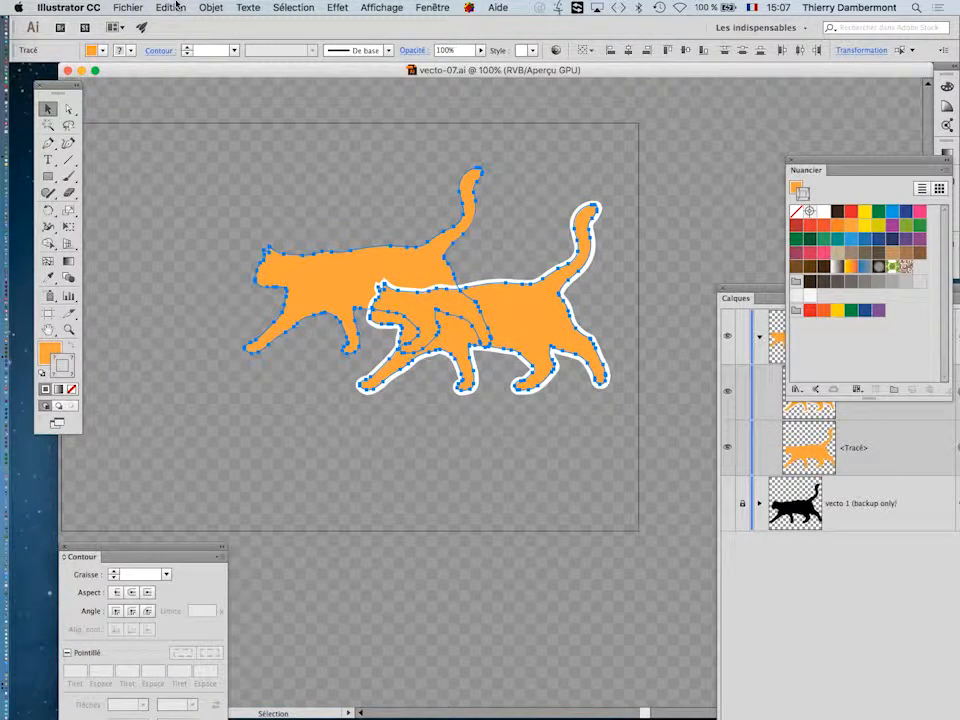
left_click(224, 6)
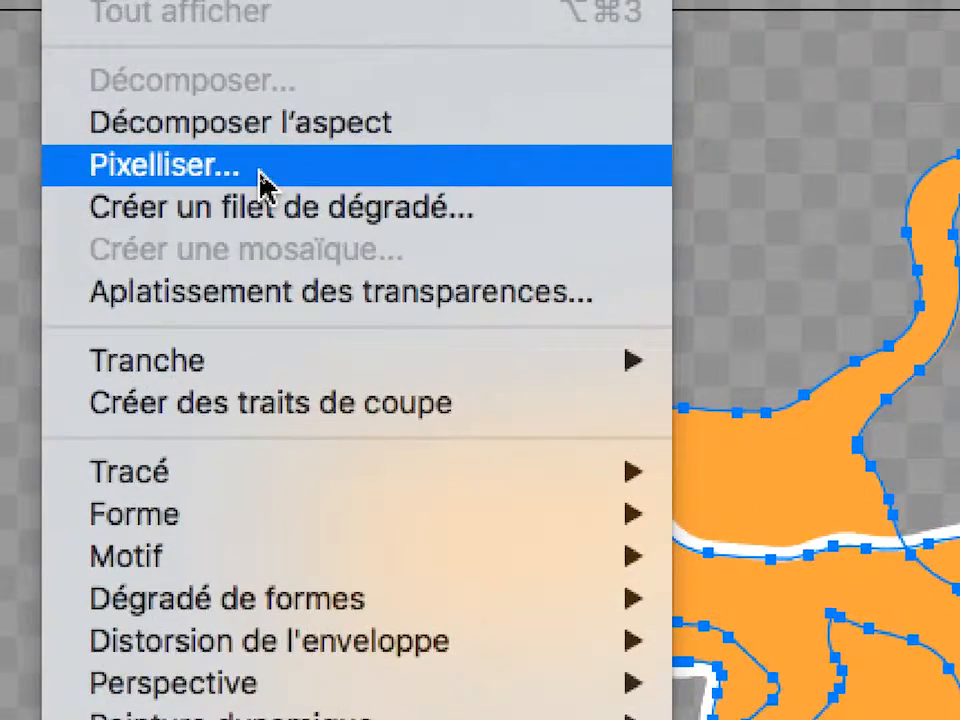
left_click(260, 174)
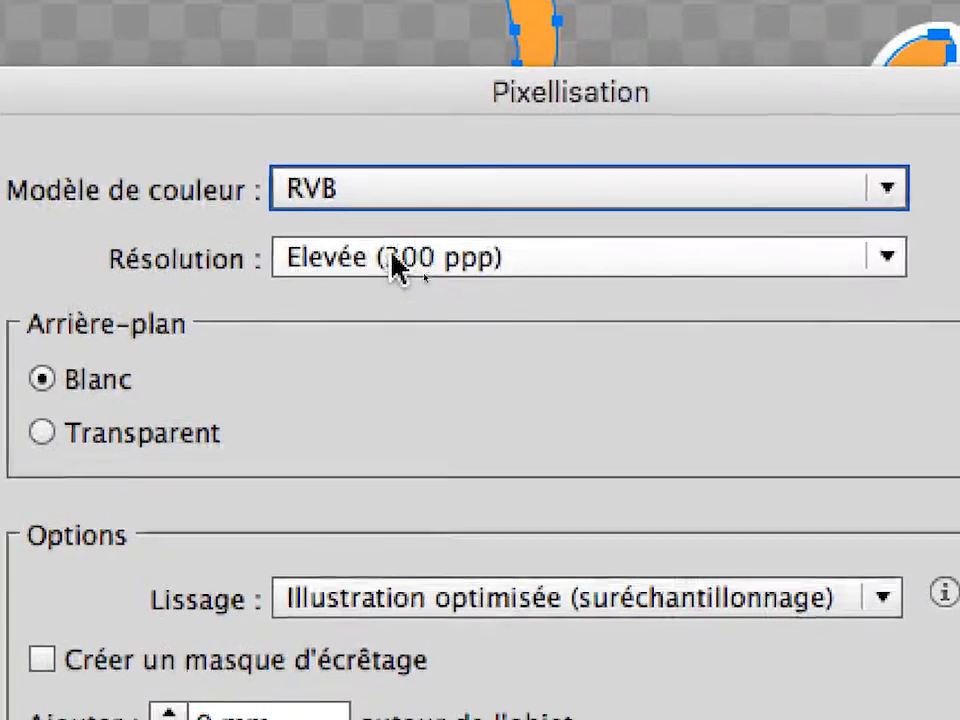
left_click(389, 310)
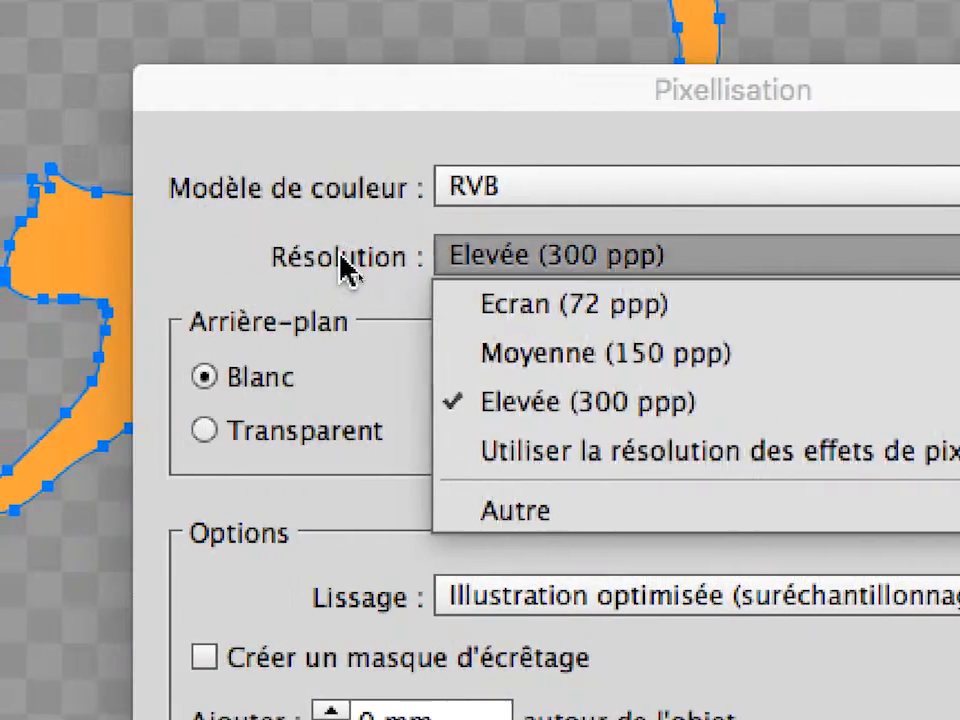
left_click(180, 254)
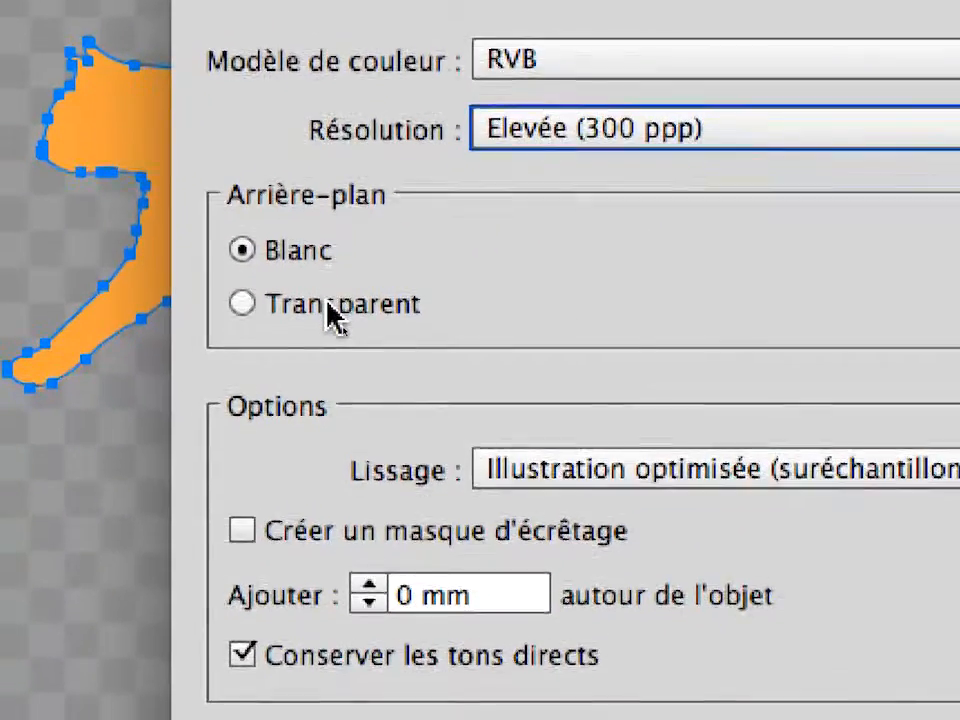
- Set the rasterization background to Transparent and rasterize the two selected cats
left_click(328, 302)
left_click(314, 250)
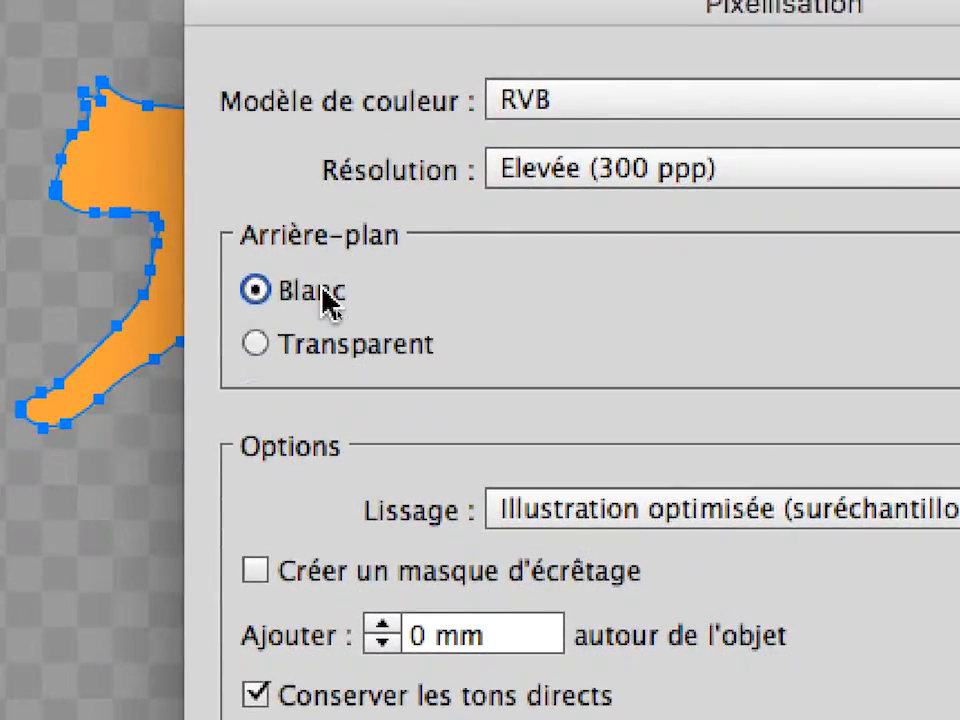
left_click(330, 302)
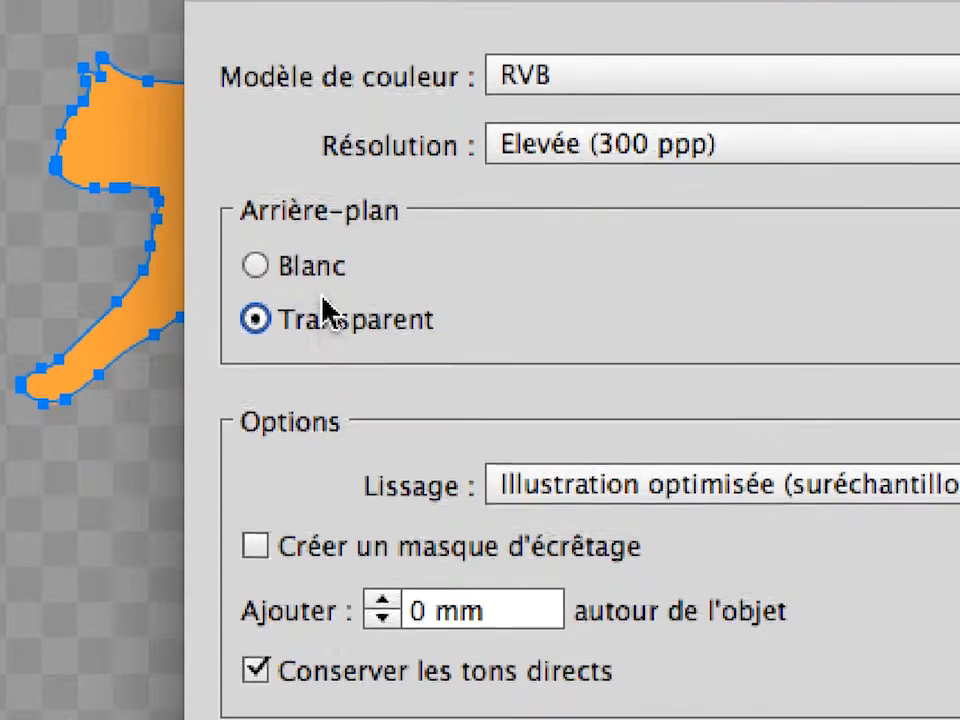
left_click(326, 262)
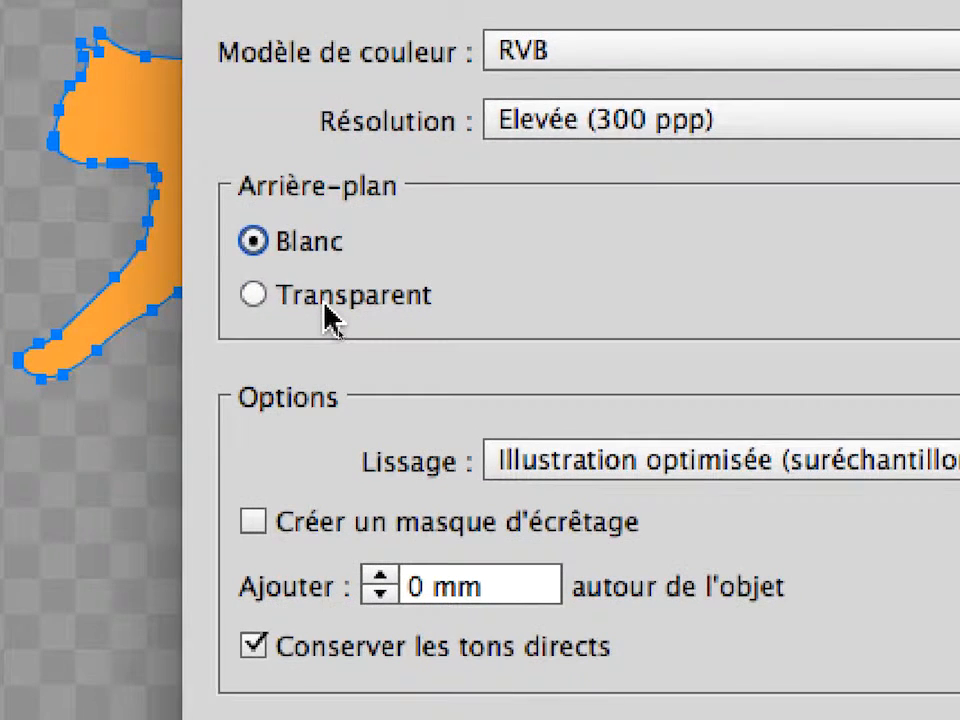
left_click(326, 328)
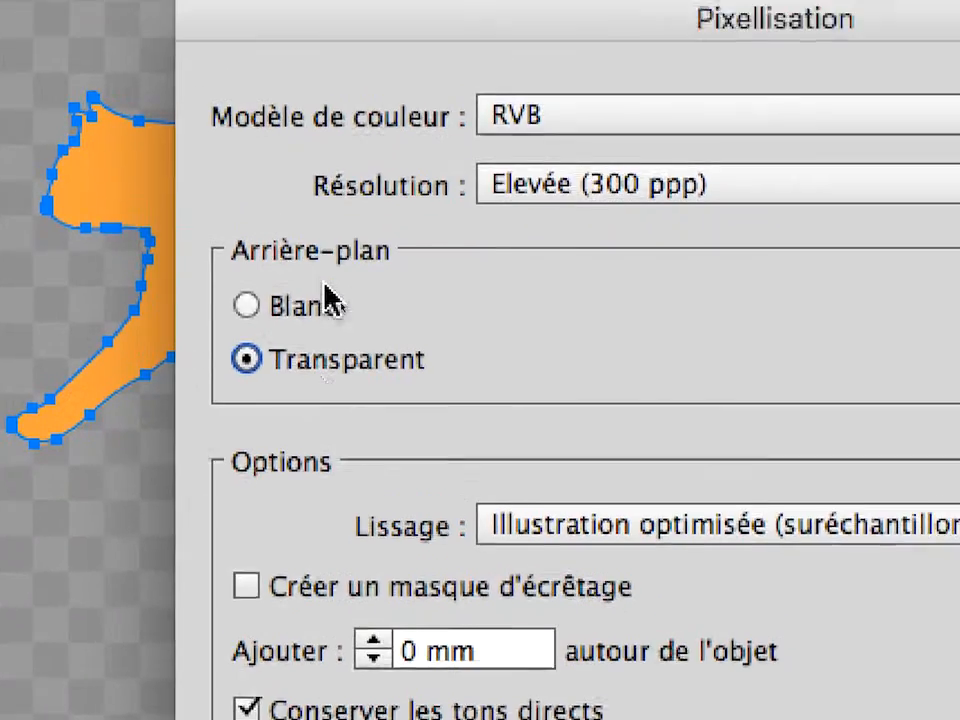
left_click(322, 248)
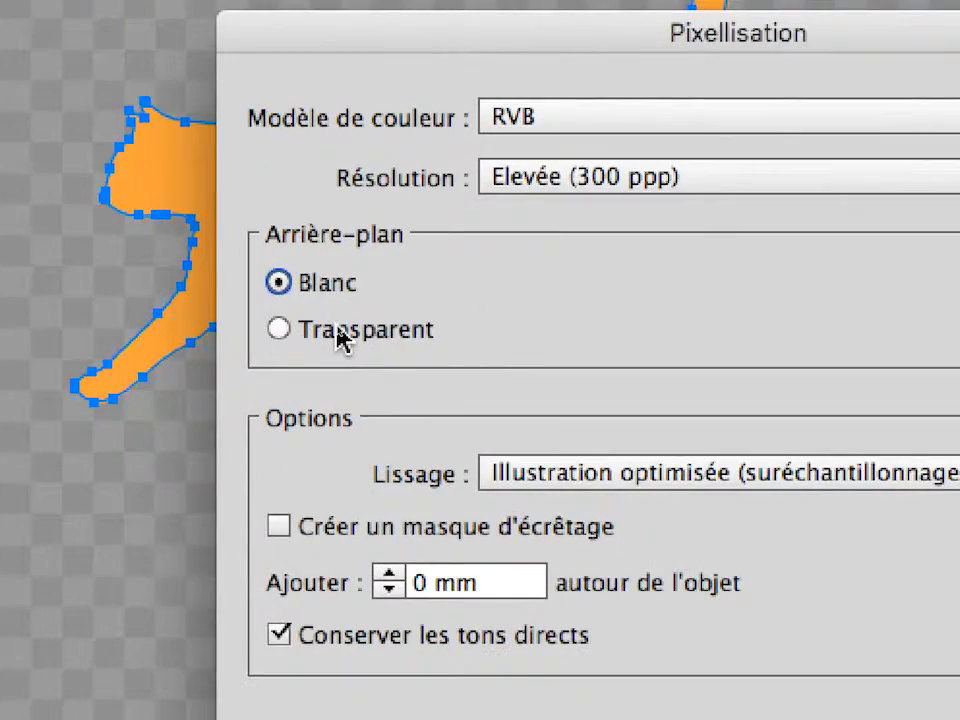
left_click(338, 332)
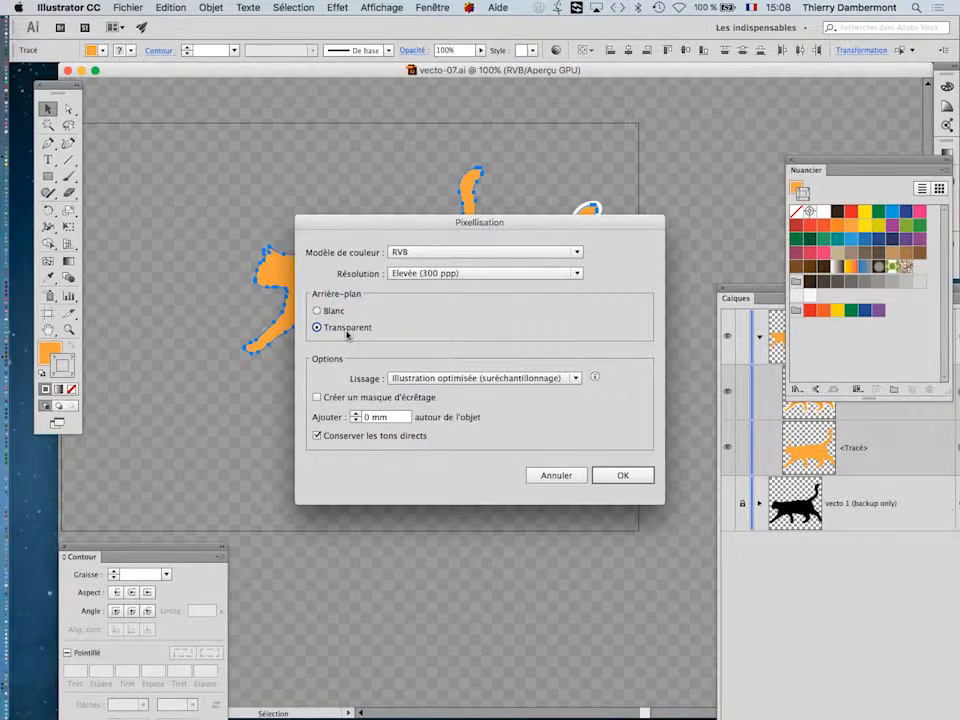
left_click(639, 484)
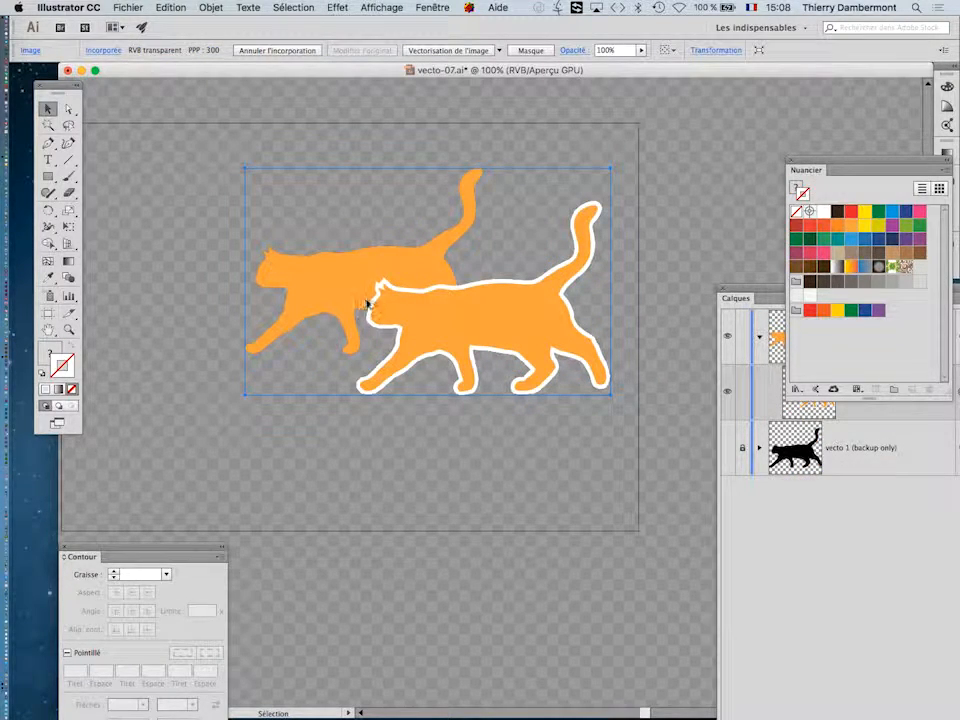
- Examine the edges of the rasterized cats up close, including the ears and the white outline
scroll(367, 303, "up", 2)
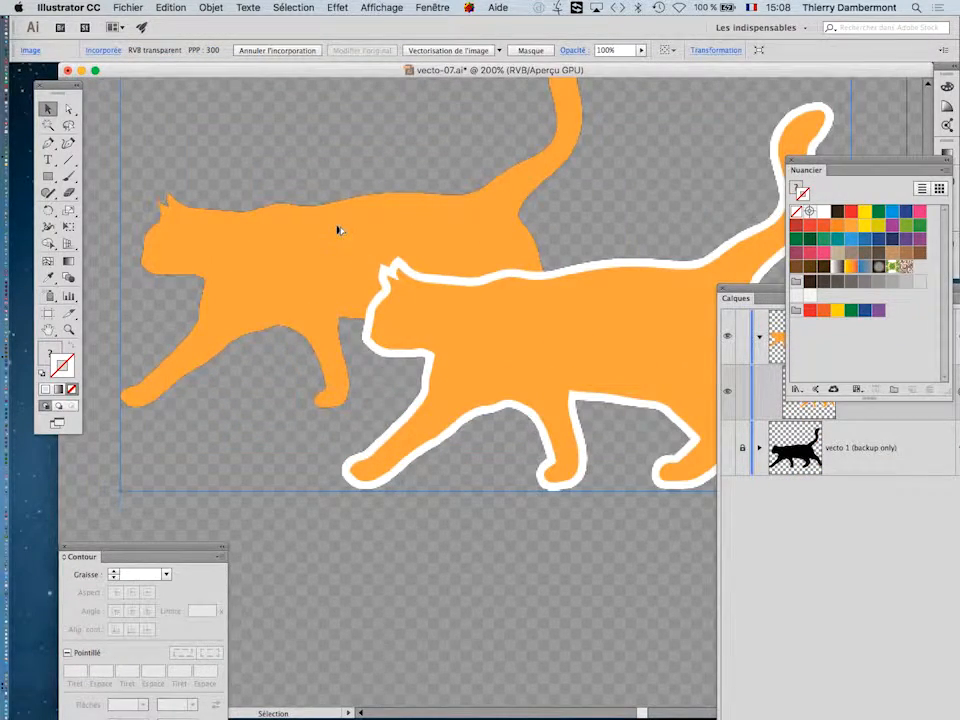
scroll(375, 274, "up", 10)
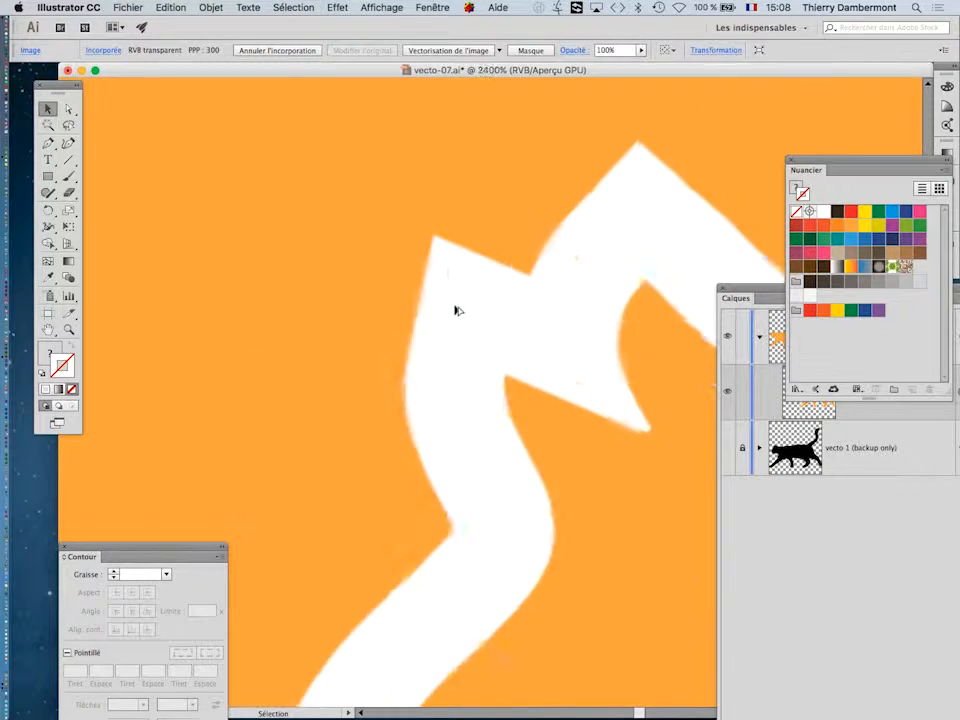
scroll(458, 310, "up", 2)
scroll(456, 310, "down", 6)
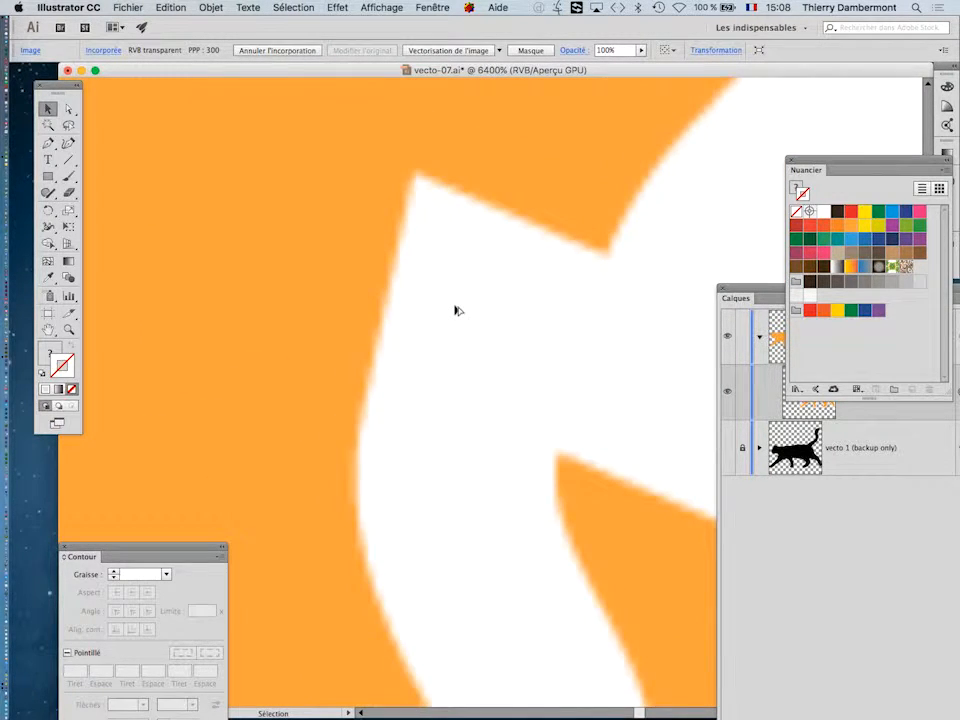
scroll(456, 310, "down", 4)
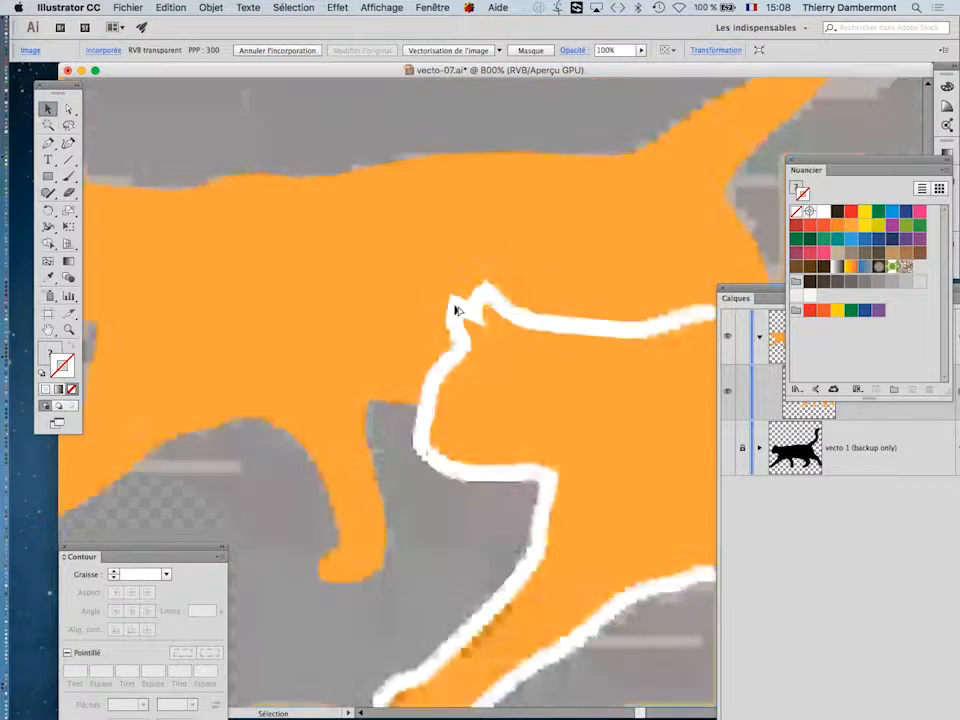
scroll(247, 252, "up", 8)
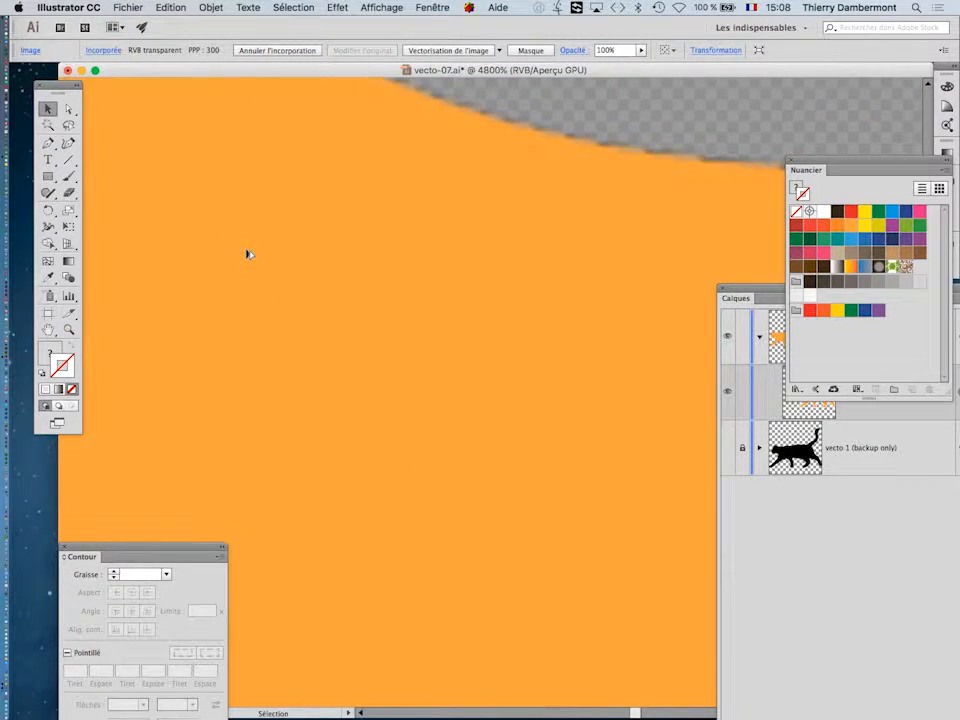
scroll(248, 254, "down", 6)
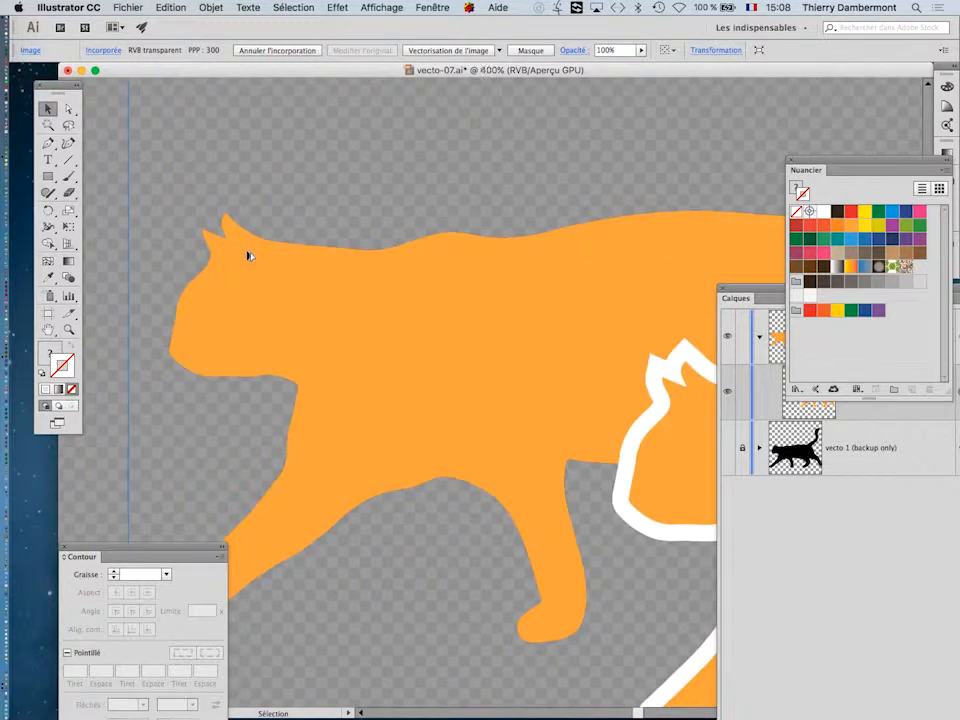
scroll(248, 256, "down", 2)
scroll(572, 392, "down", 1)
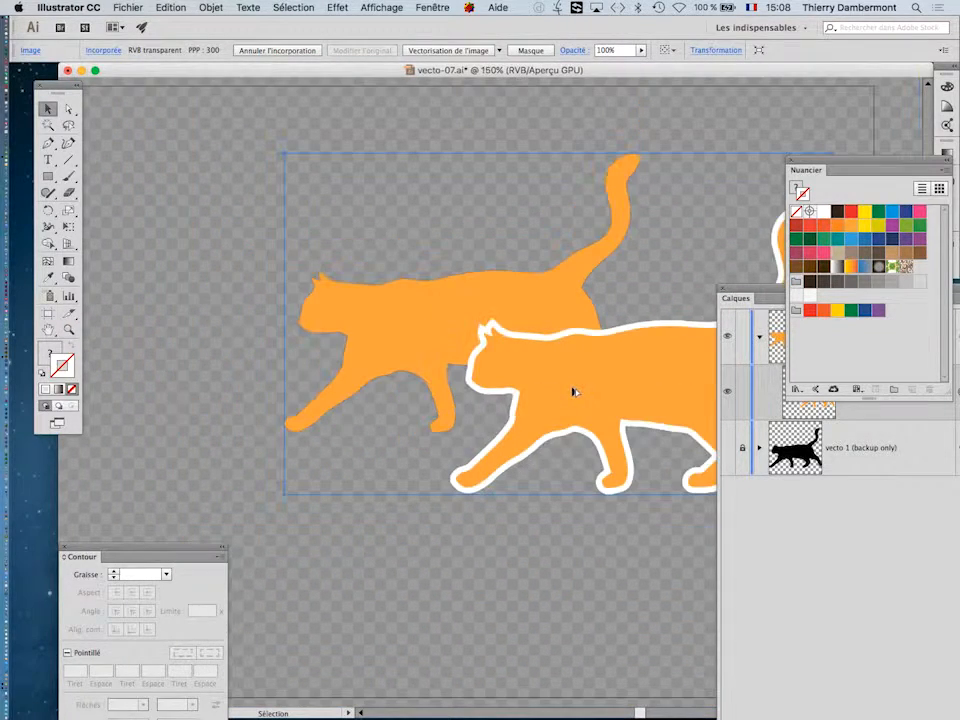
left_click_drag(555, 364, 390, 285)
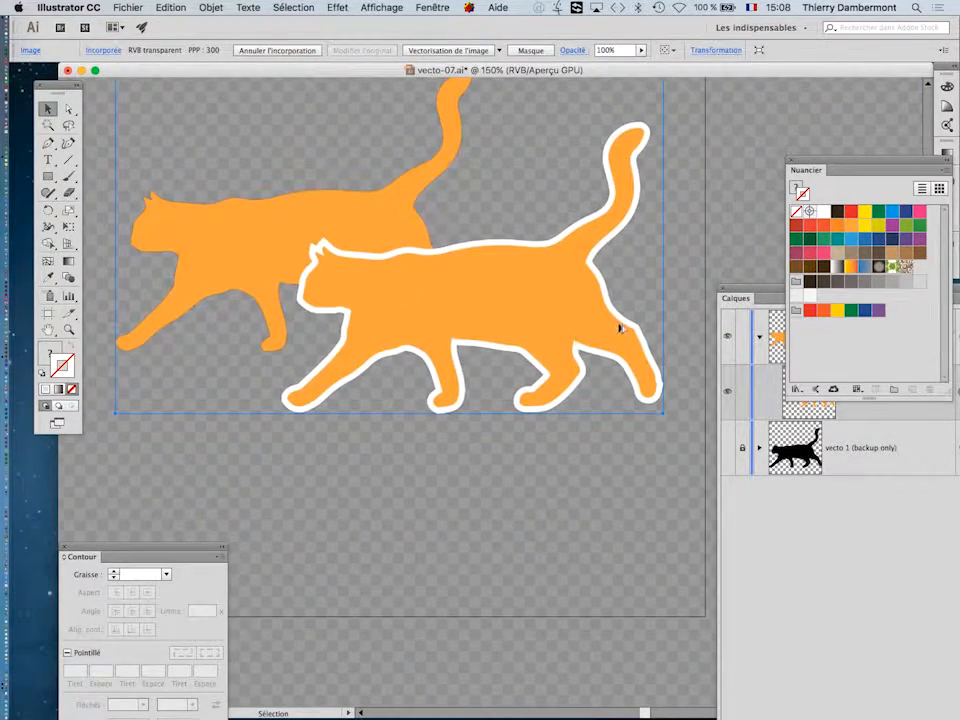
scroll(620, 328, "up", 3)
scroll(620, 328, "down", 2)
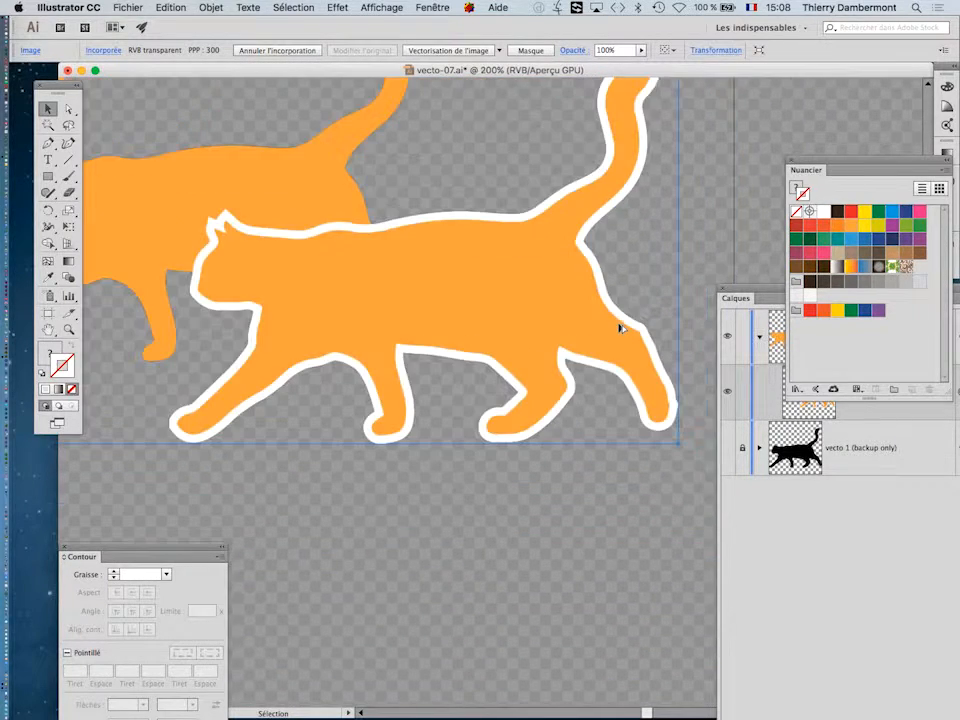
scroll(620, 328, "down", 1)
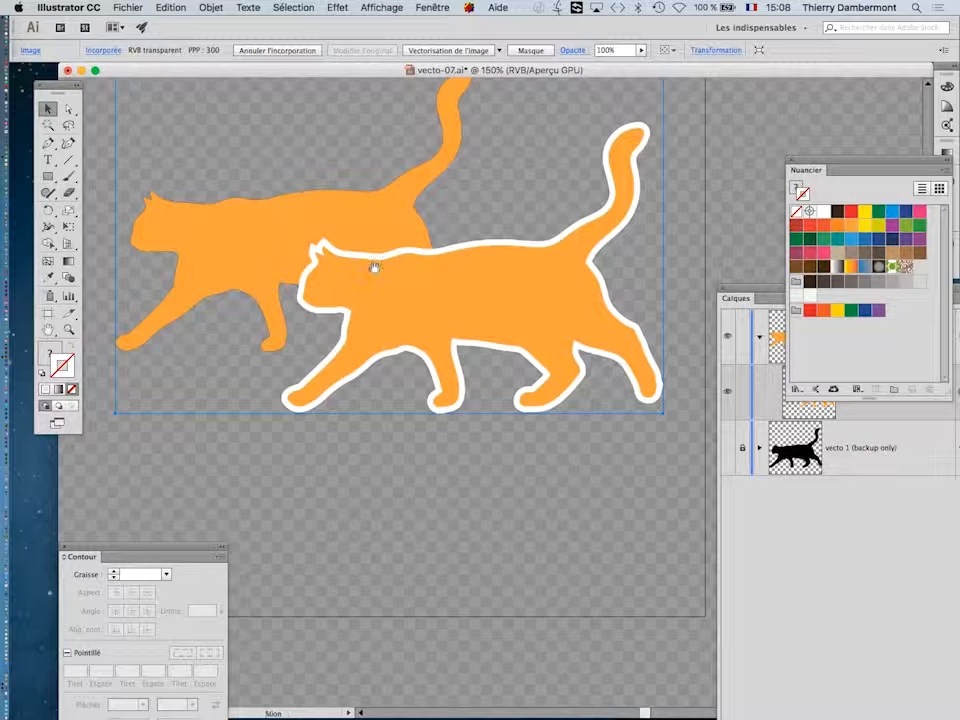
scroll(262, 232, "up", 2)
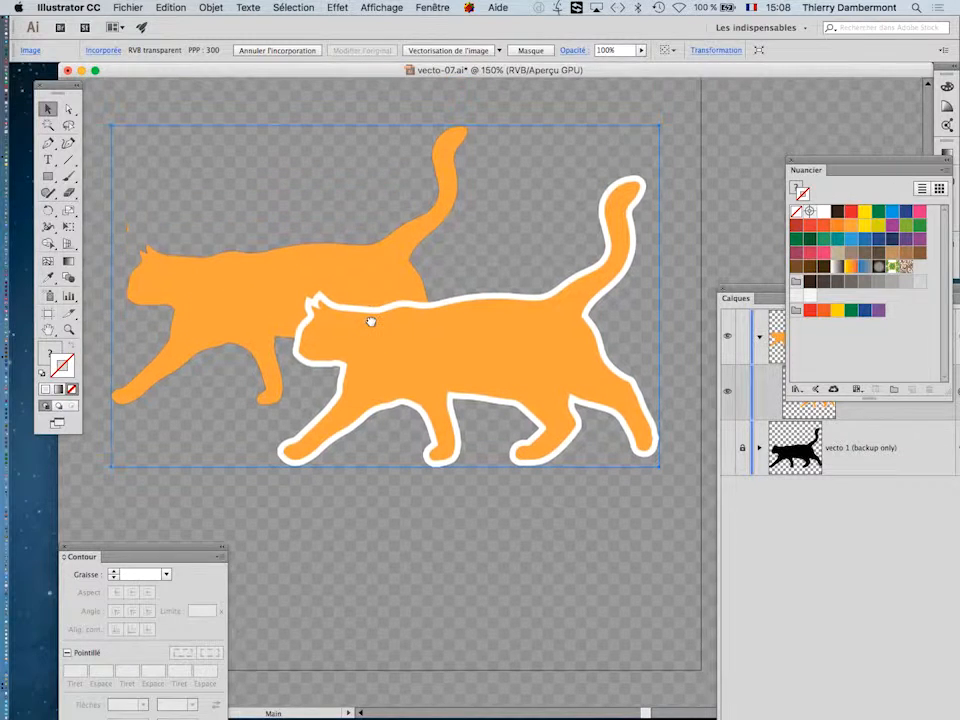
left_click(180, 116)
left_click(225, 280)
scroll(446, 308, "down", 2)
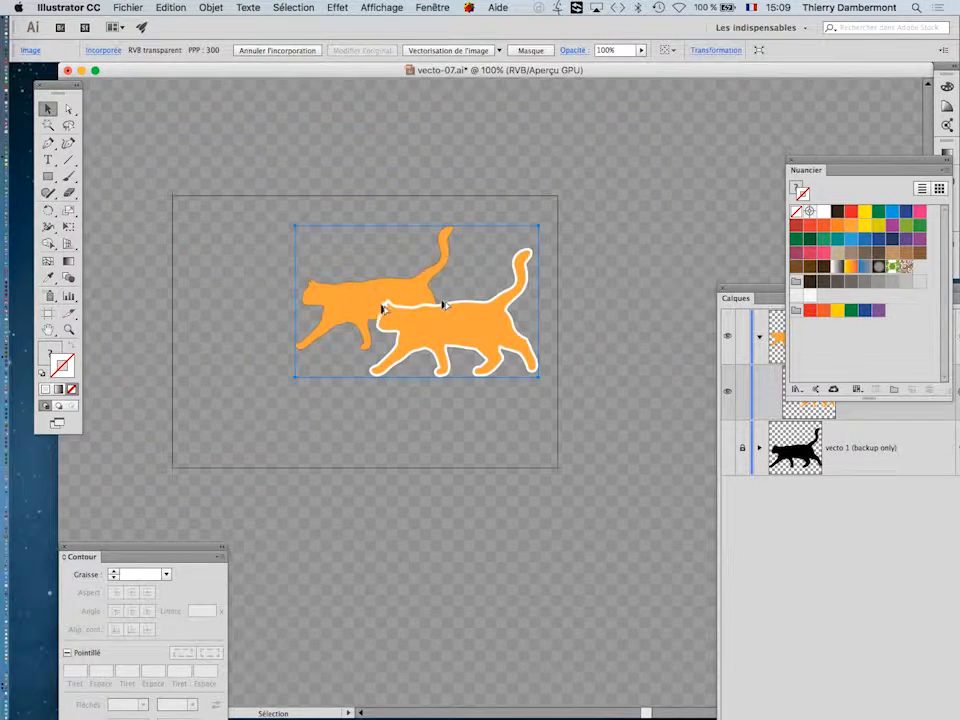
- Show the Vectorisation de l'image settings beside the rasterized cats, with the layers moved aside, and enable Ignorer le blanc
left_click_drag(752, 286, 583, 134)
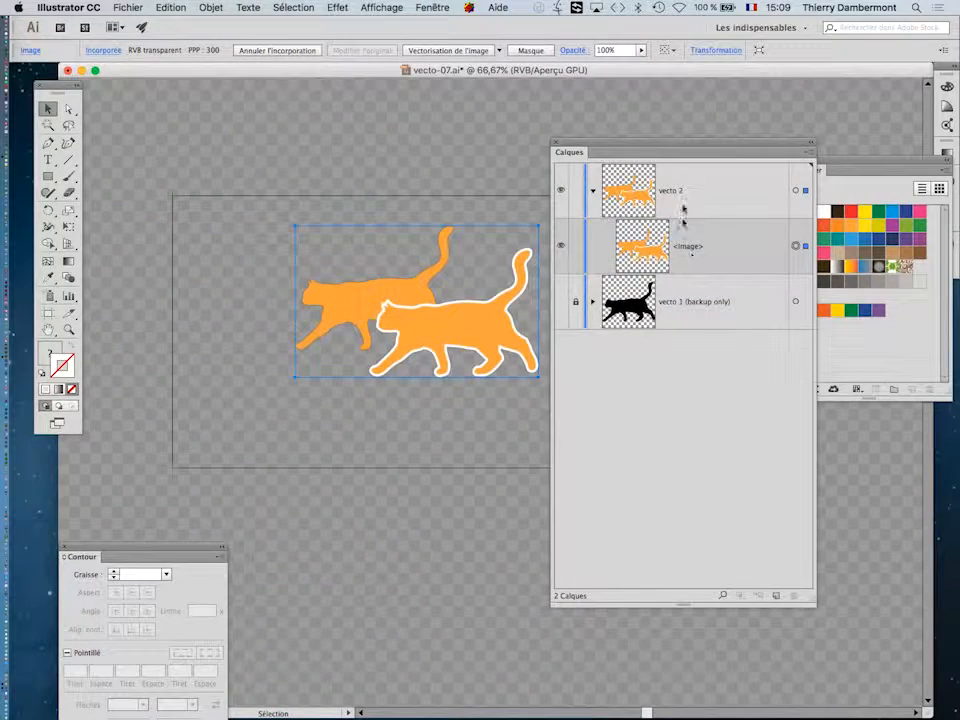
left_click_drag(672, 158, 923, 152)
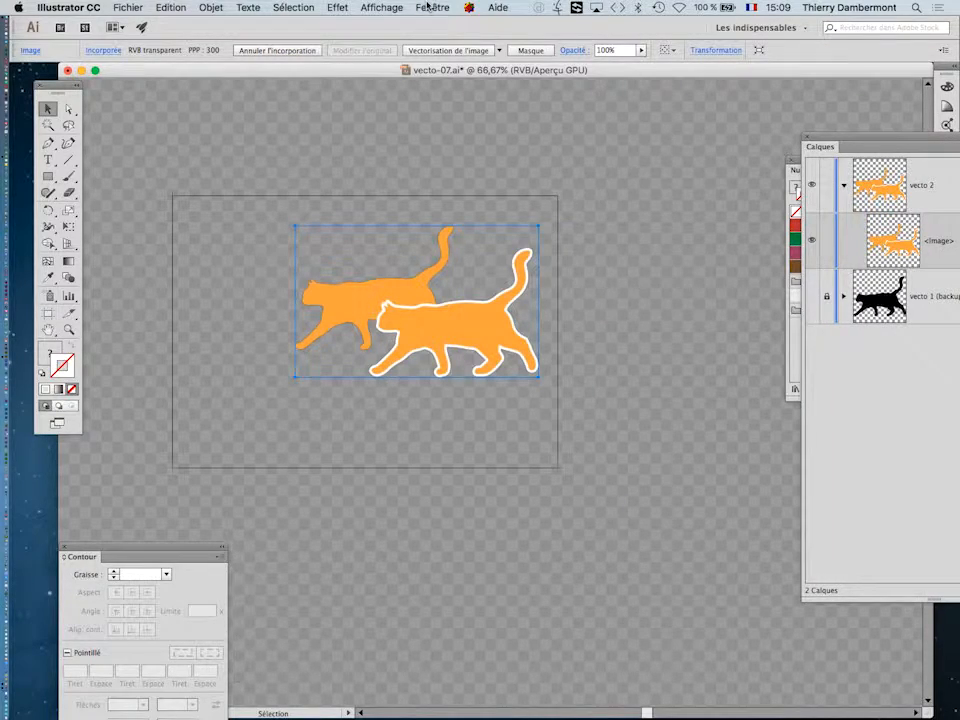
left_click(433, 7)
left_click(470, 604)
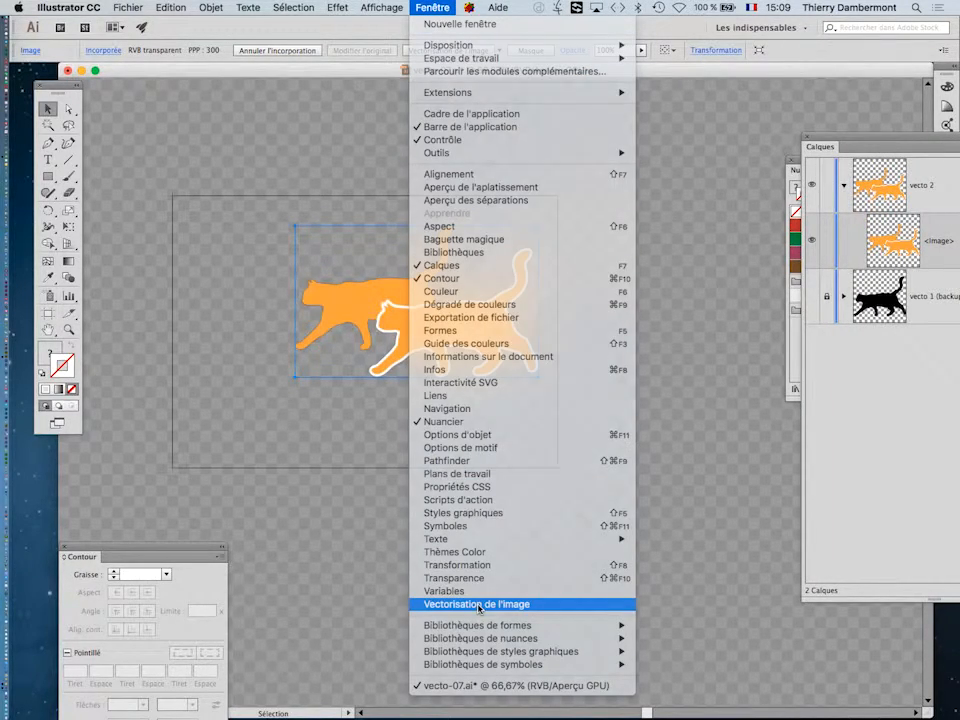
left_click_drag(208, 216, 609, 90)
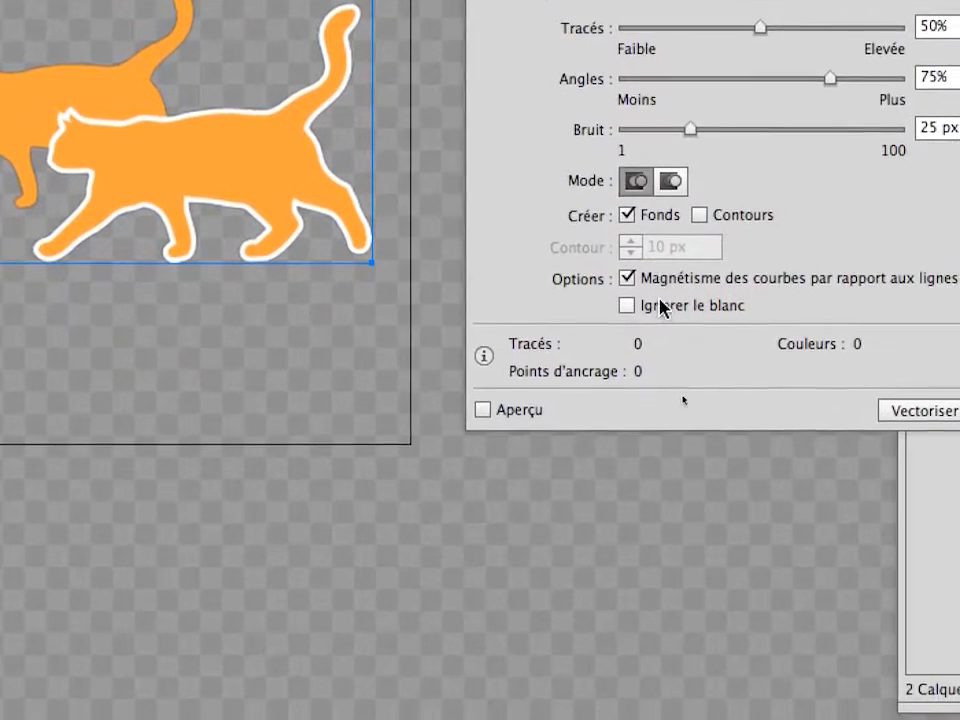
left_click(660, 306)
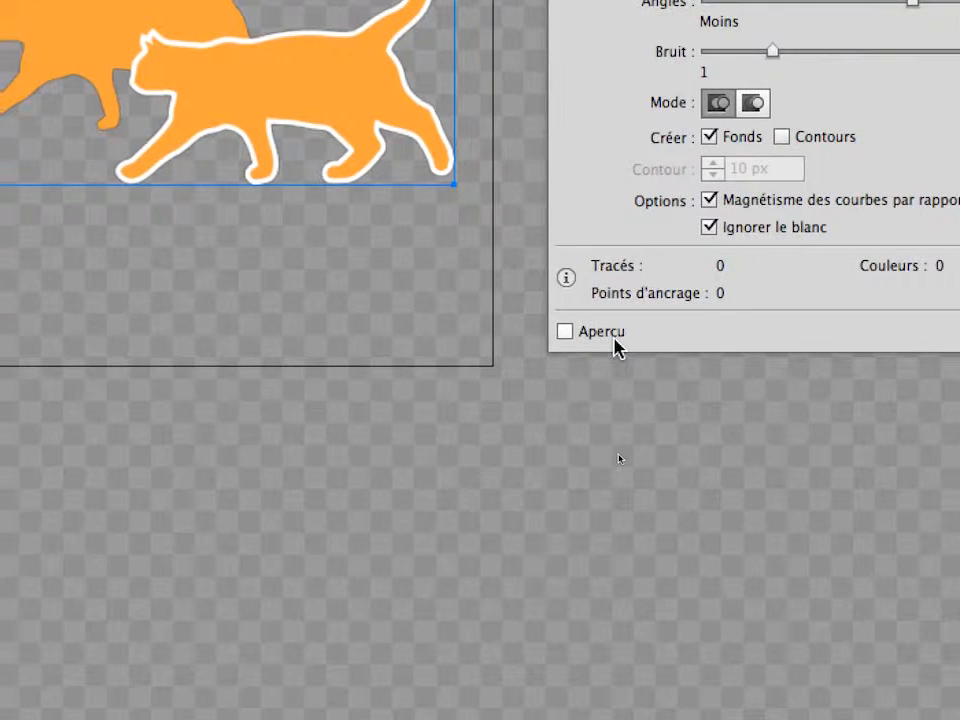
- Enable Aperçu for the image trace and set its colour Mode to Couleur
left_click(614, 339)
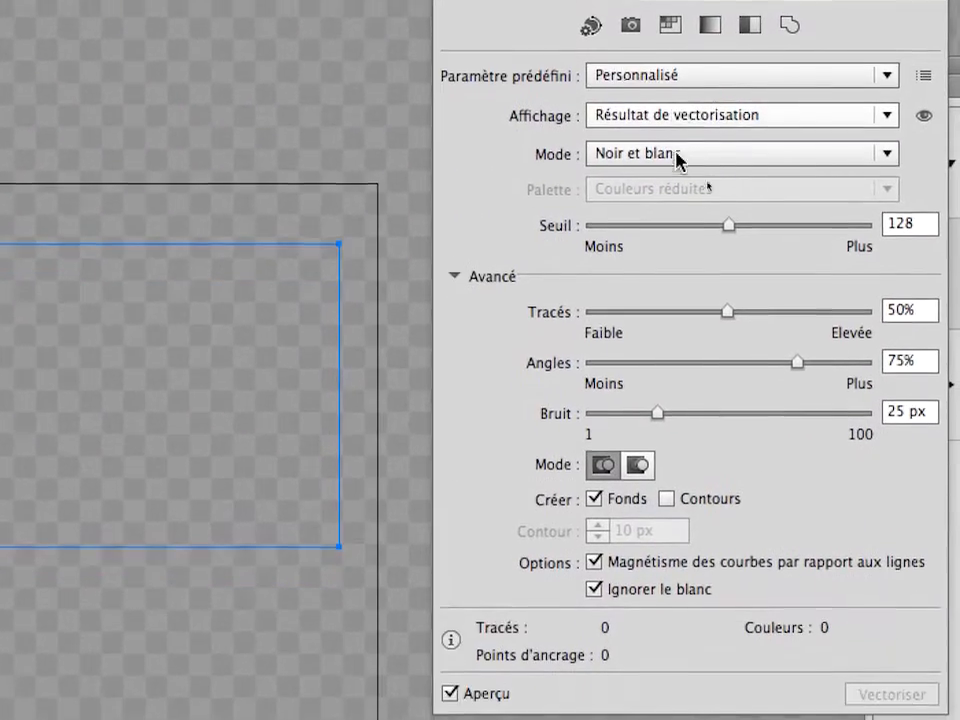
left_click(676, 158)
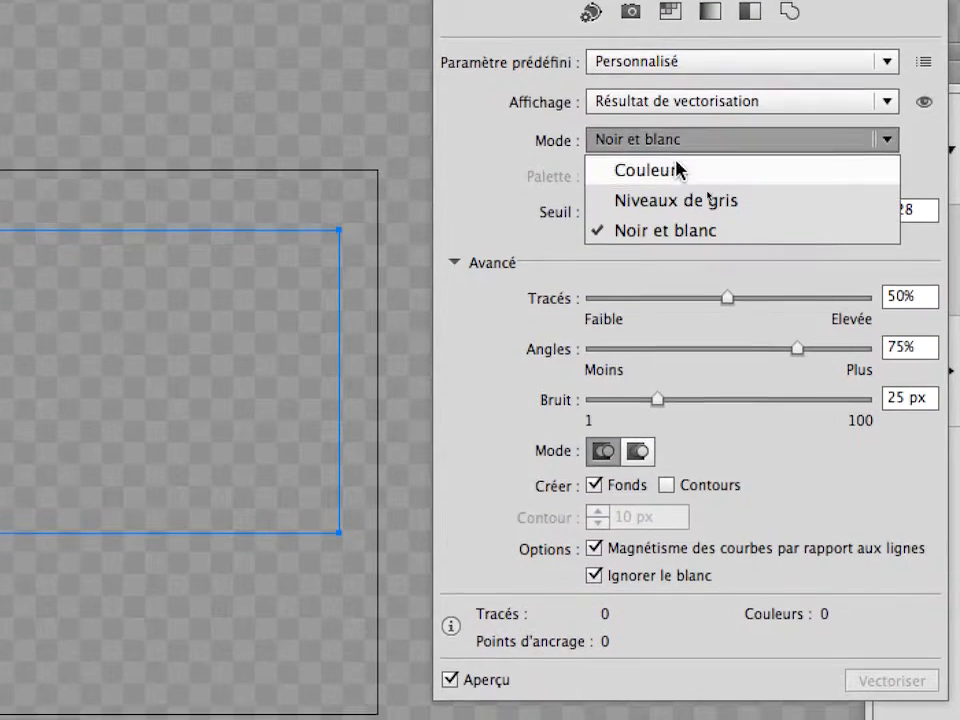
left_click(677, 175)
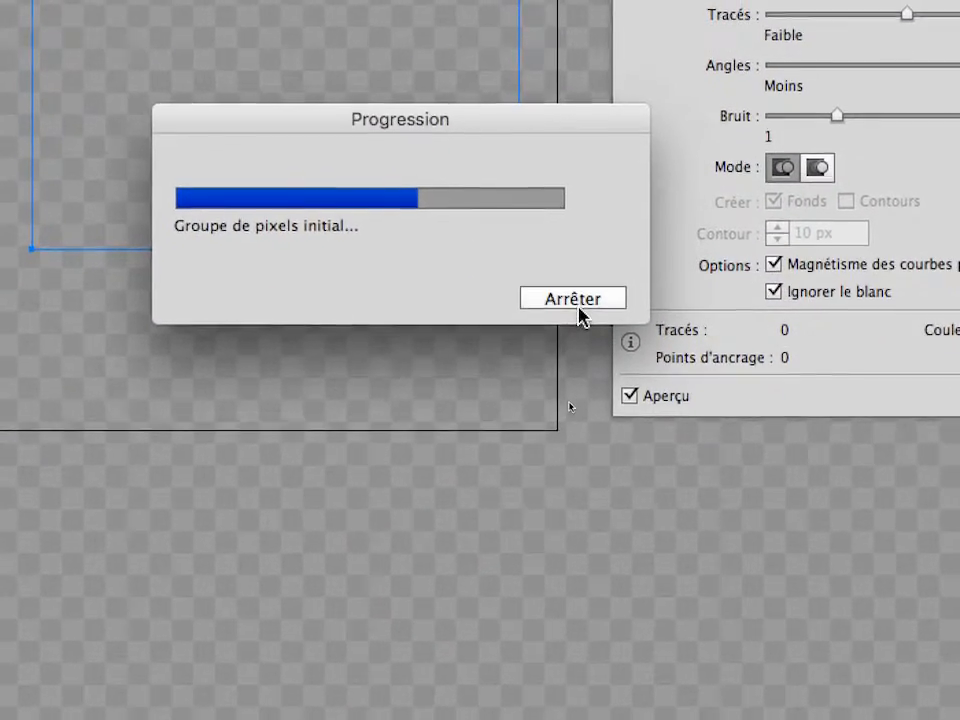
- Stop the running trace calculation and reduce the number of traced colours to 2
left_click(576, 285)
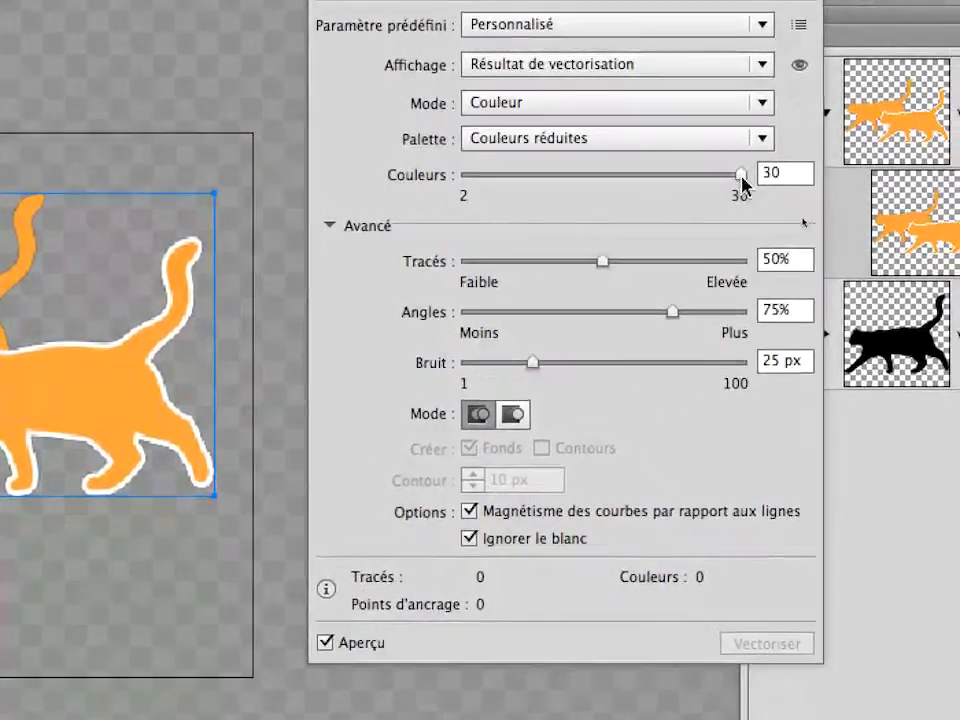
left_click_drag(886, 131, 605, 142)
left_click_drag(645, 185, 630, 186)
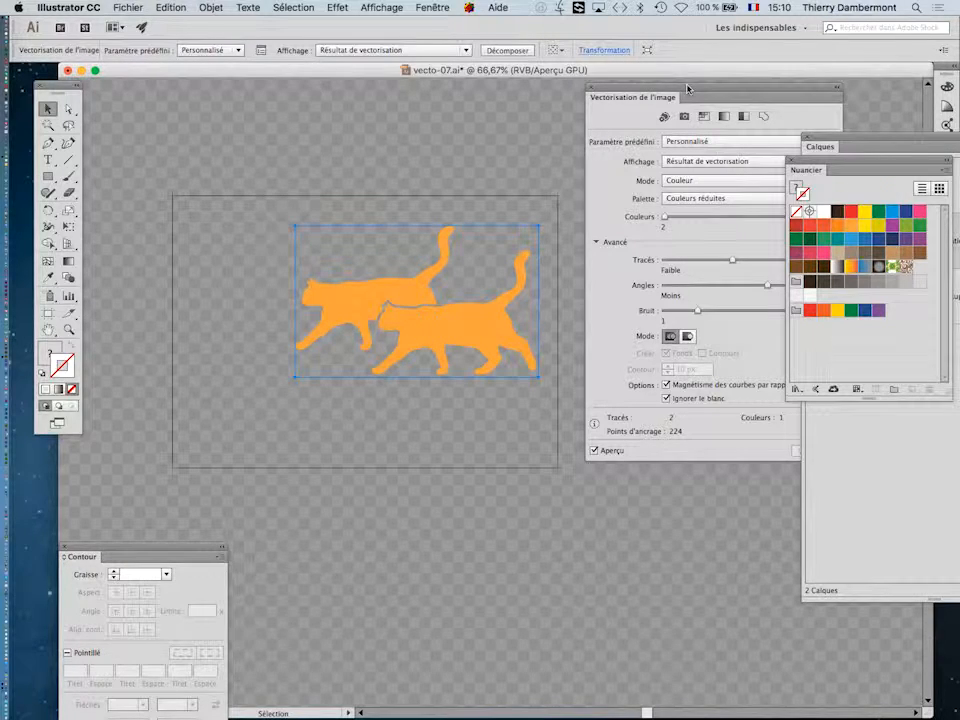
- Examine the traced cats up close along the transparent gap between them, including the front cat's ears and back
left_click_drag(338, 136, 288, 127)
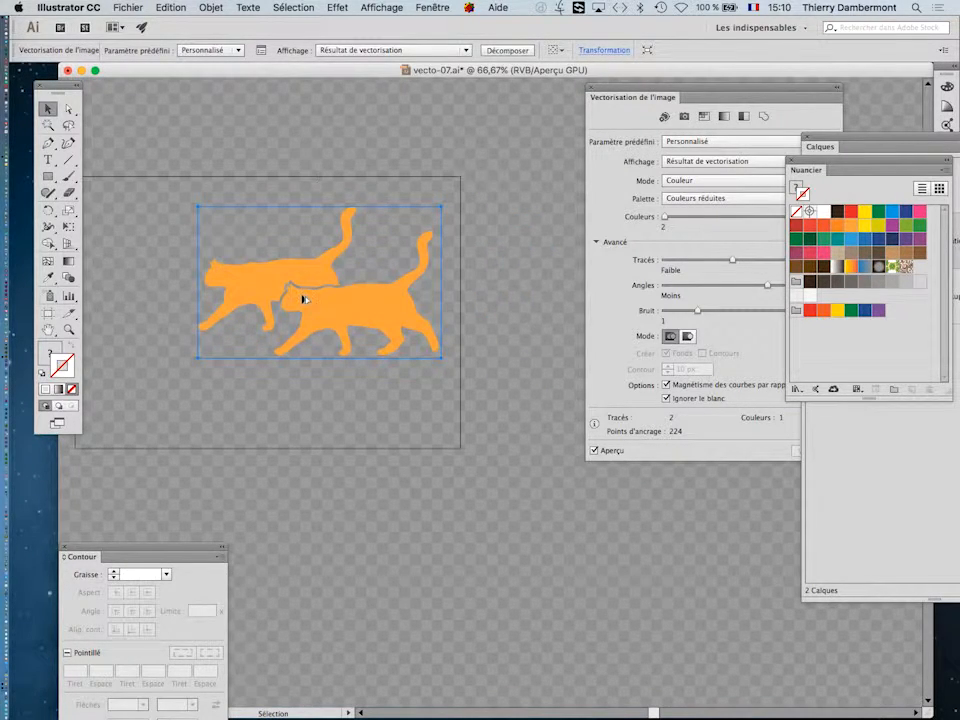
scroll(303, 298, "up", 8)
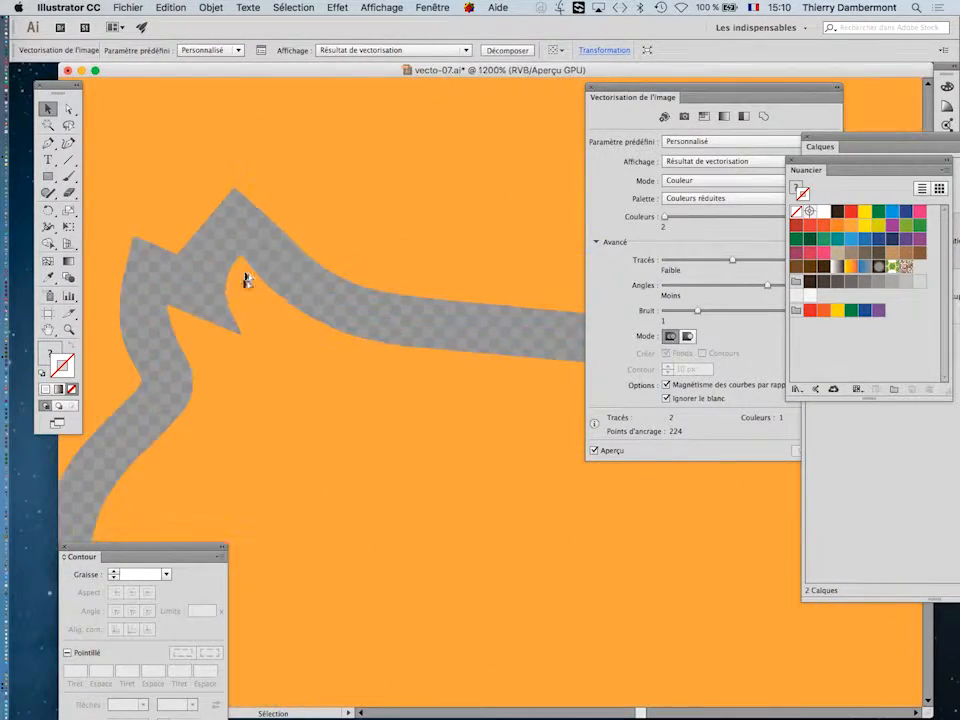
scroll(247, 280, "up", 6)
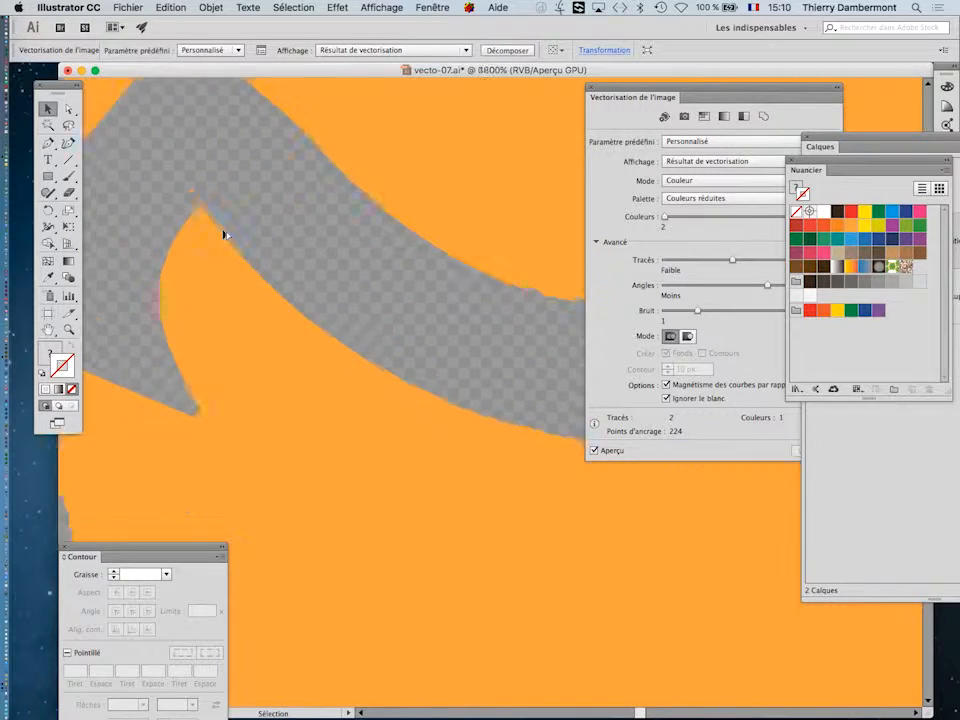
scroll(224, 234, "down", 11)
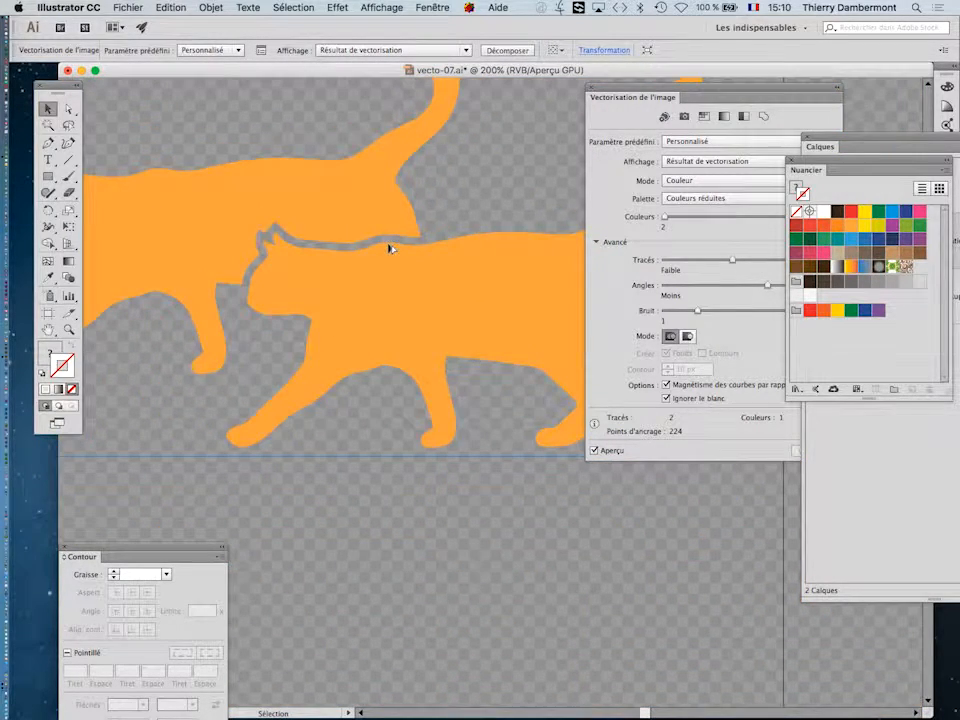
scroll(390, 248, "down", 3)
scroll(377, 251, "up", 2)
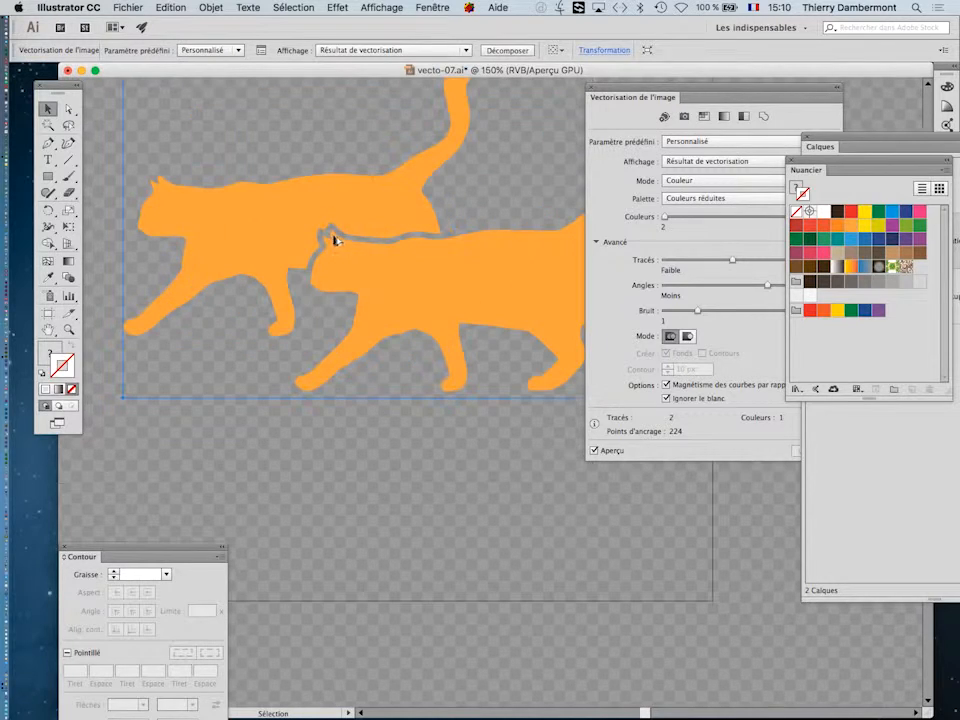
scroll(327, 284, "up", 4)
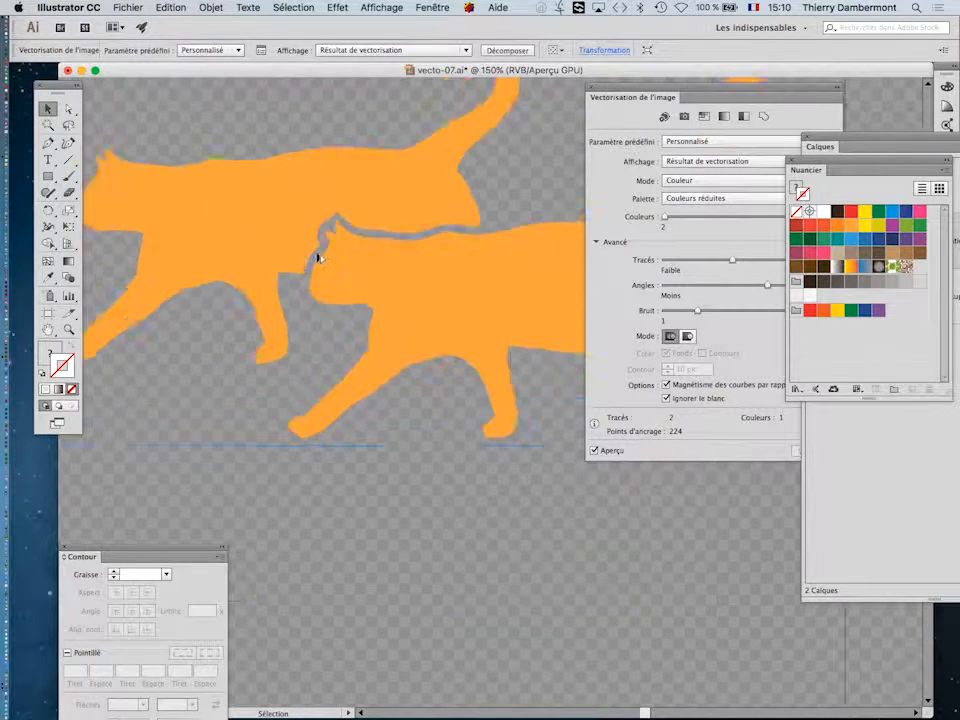
scroll(370, 140, "down", 5)
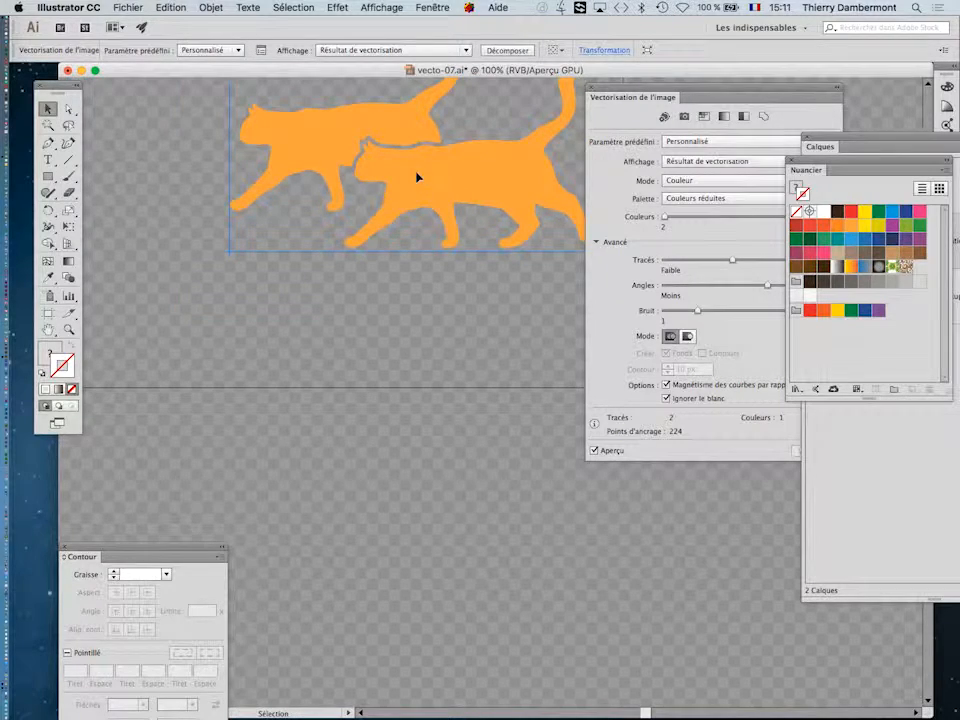
scroll(415, 152, "up", 5)
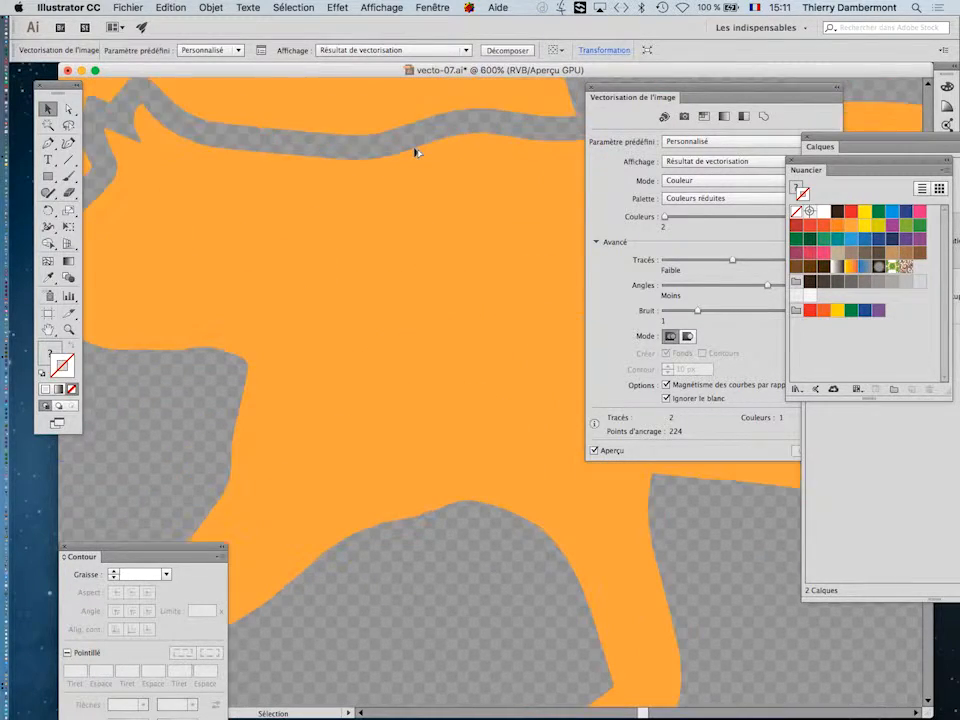
scroll(415, 152, "down", 4)
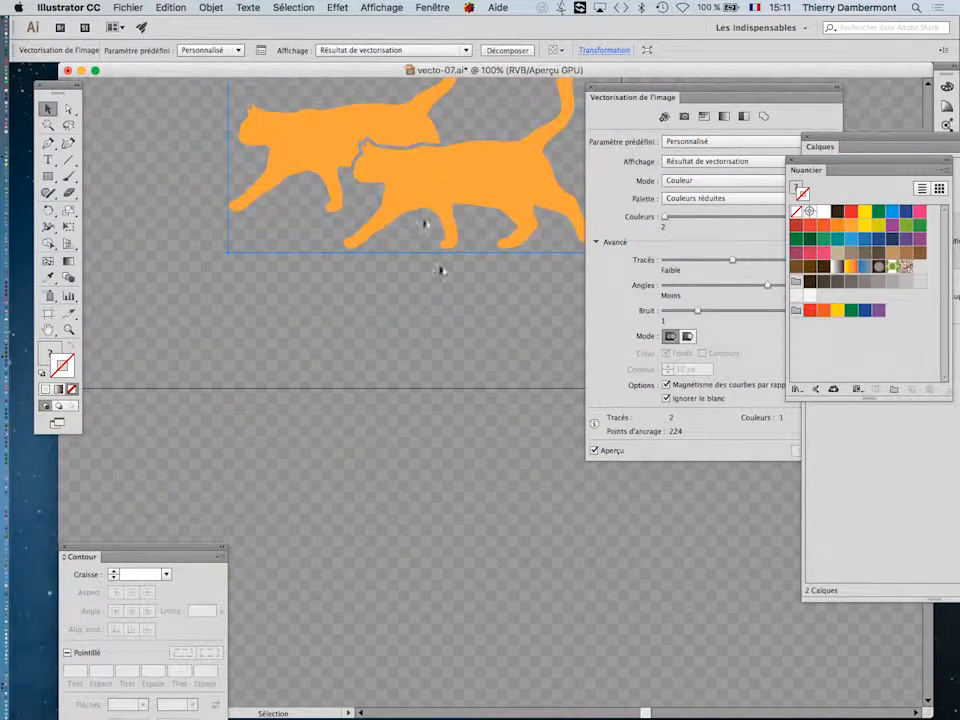
left_click_drag(436, 287, 376, 390)
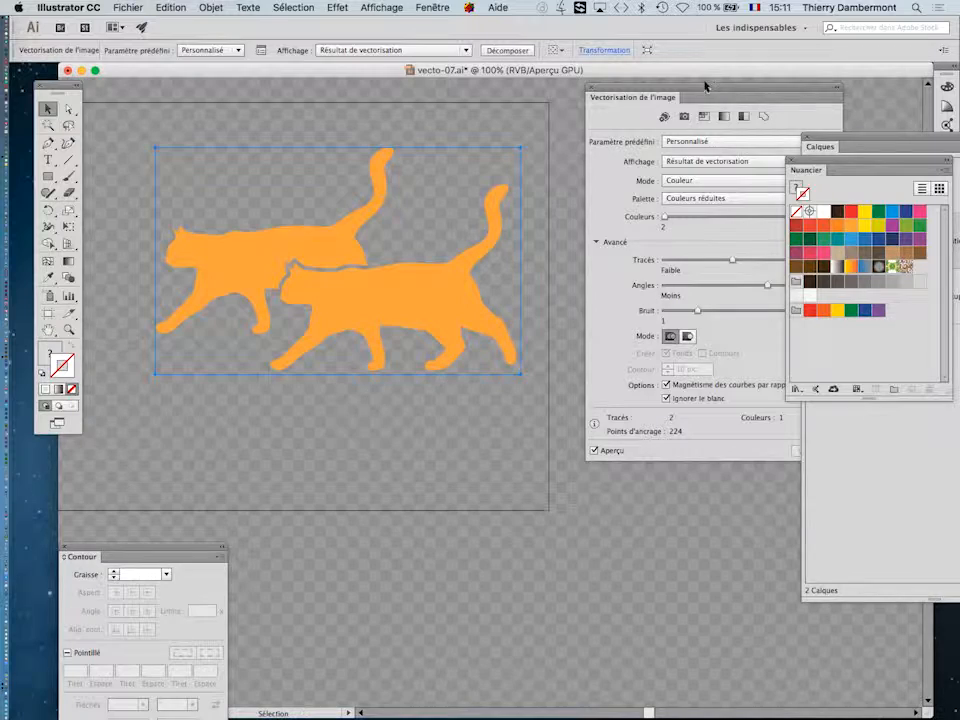
- Bring the tracing settings fully into view and review the colour Mode choices, keeping Couleur
left_click_drag(704, 89, 652, 105)
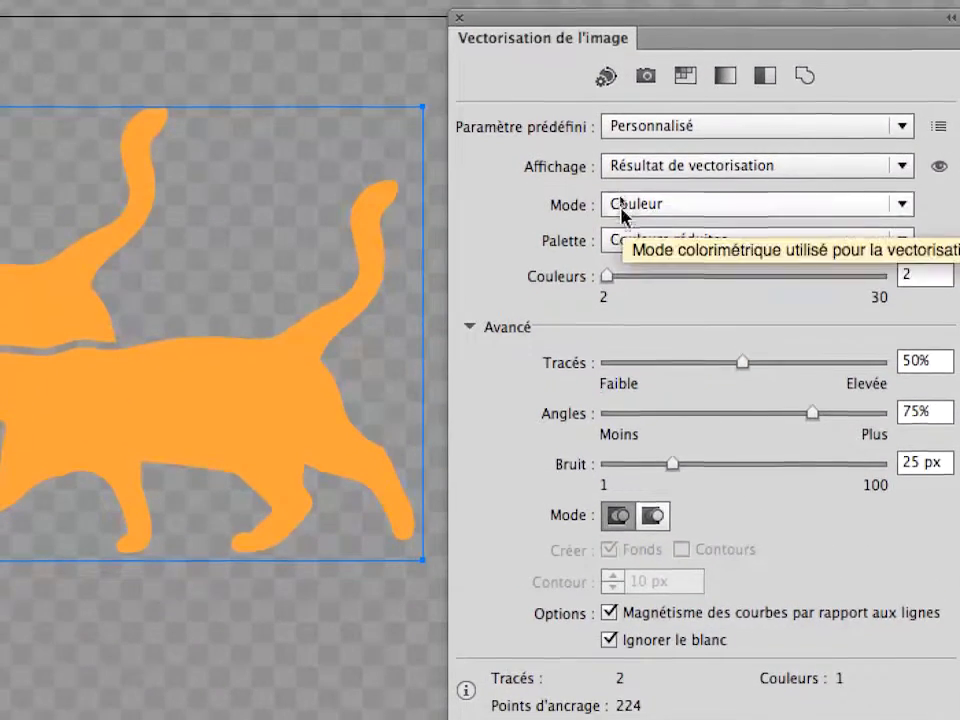
left_click(621, 203)
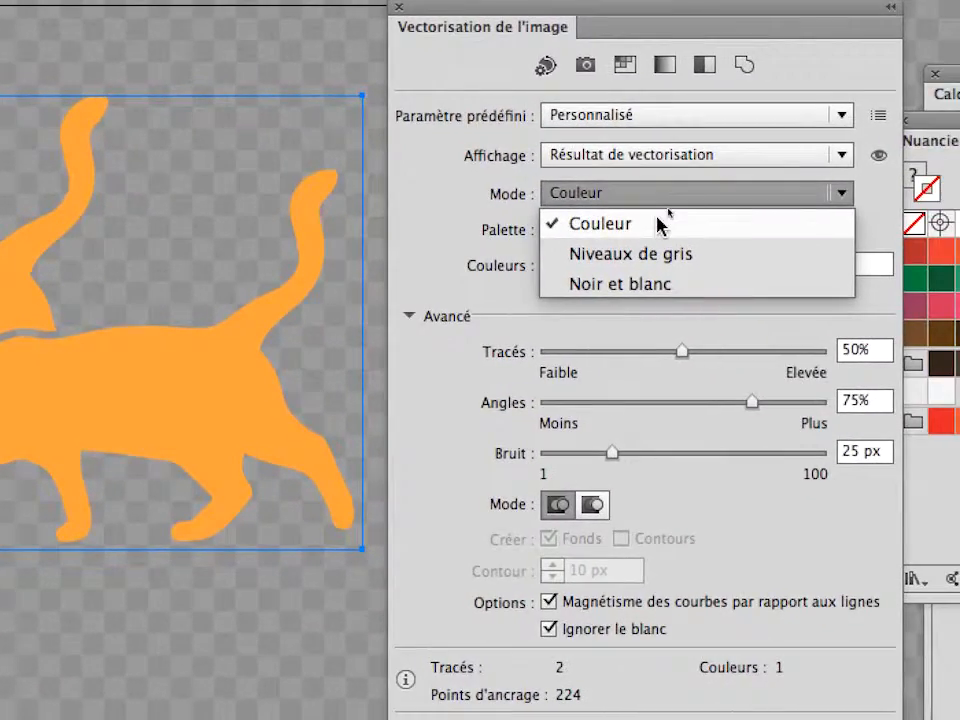
left_click(659, 223)
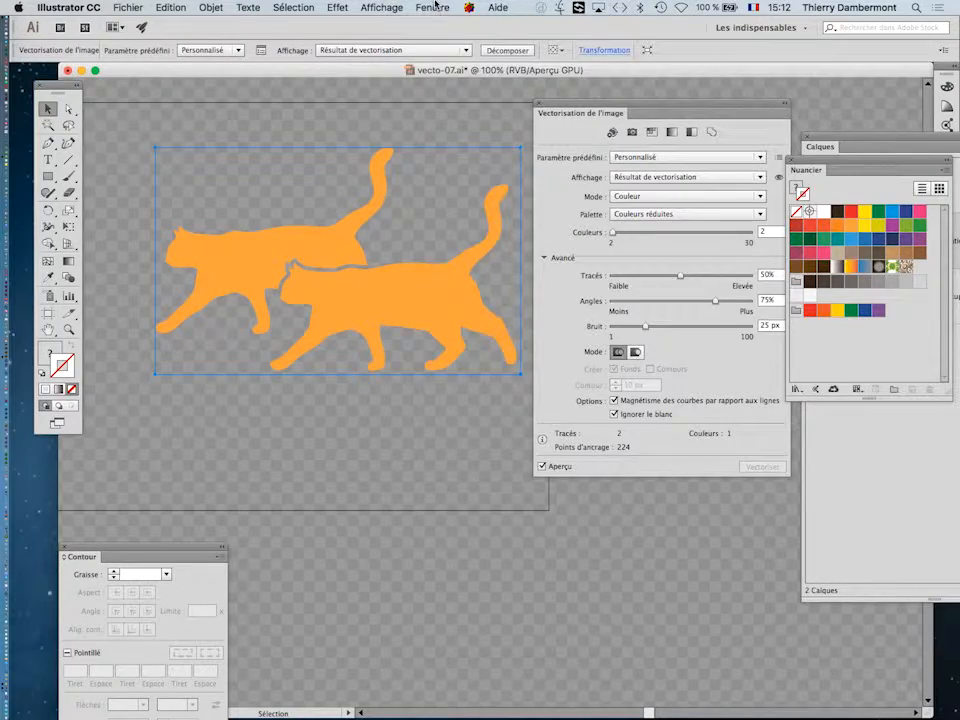
- View the Transparence settings of the traced cats, close them, and move the tracing settings clear of the artboard
left_click(435, 5)
left_click(465, 581)
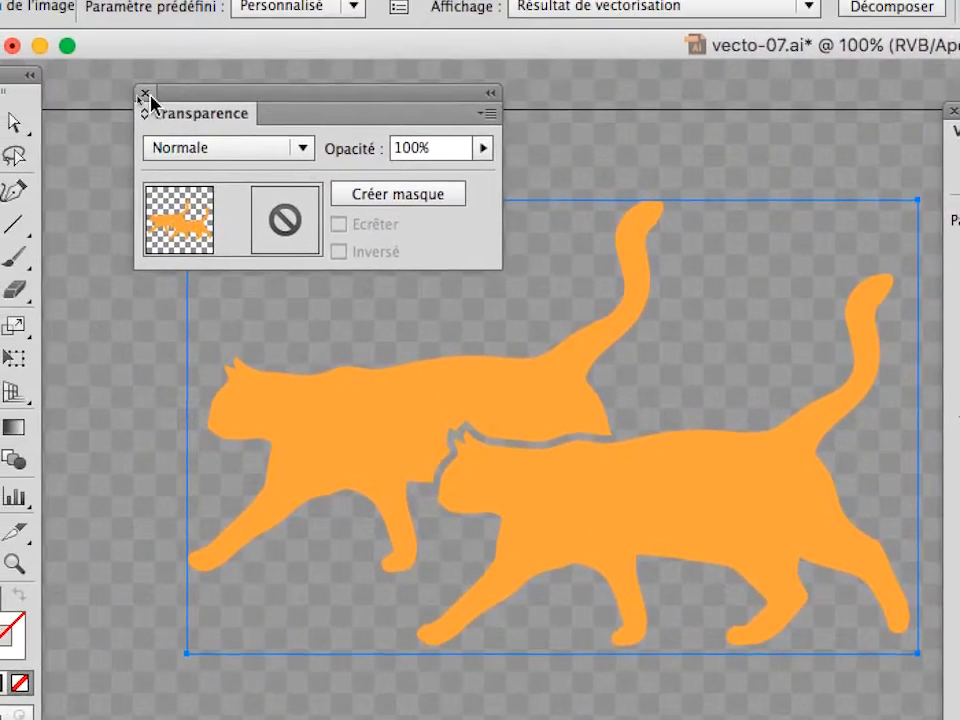
left_click(109, 43)
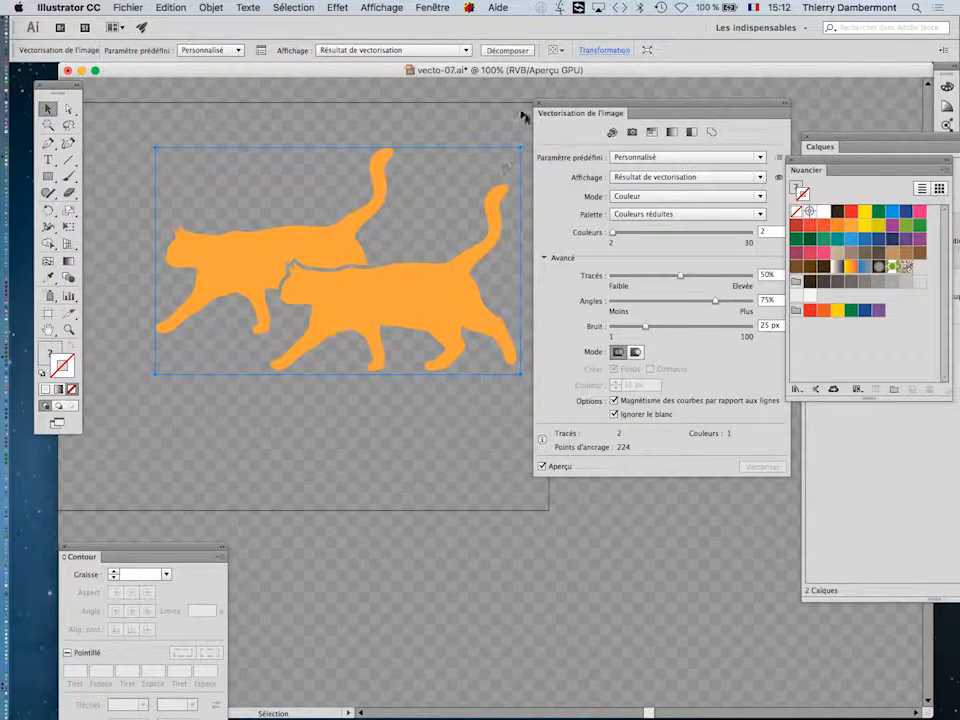
left_click_drag(557, 108, 620, 121)
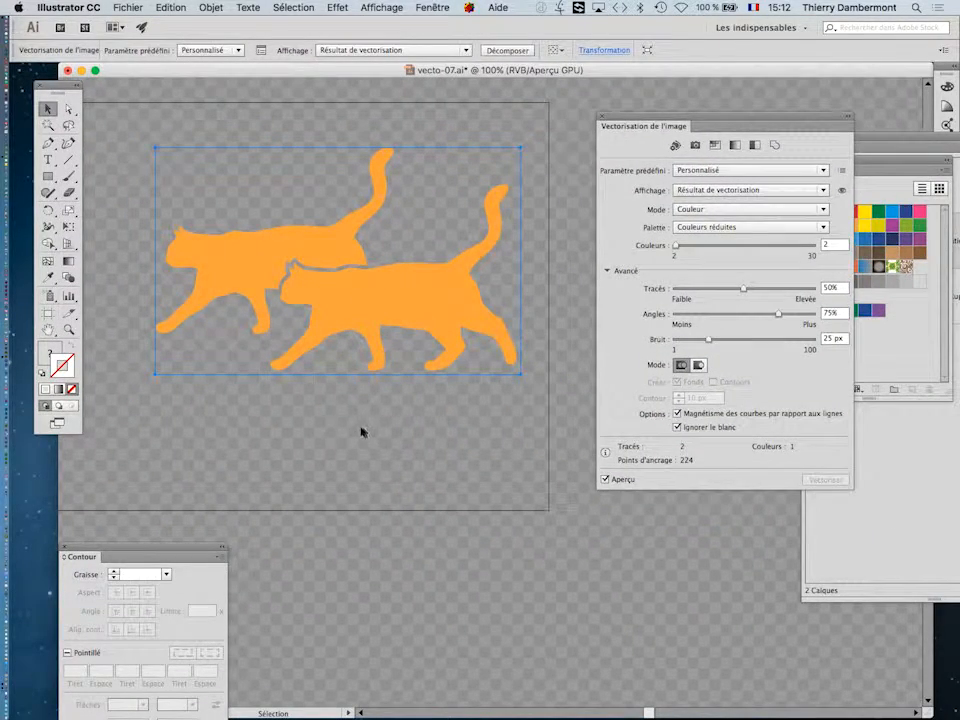
- Hide the transparency grid and inspect the traced cats against the white artboard
scroll(334, 378, "down", 4)
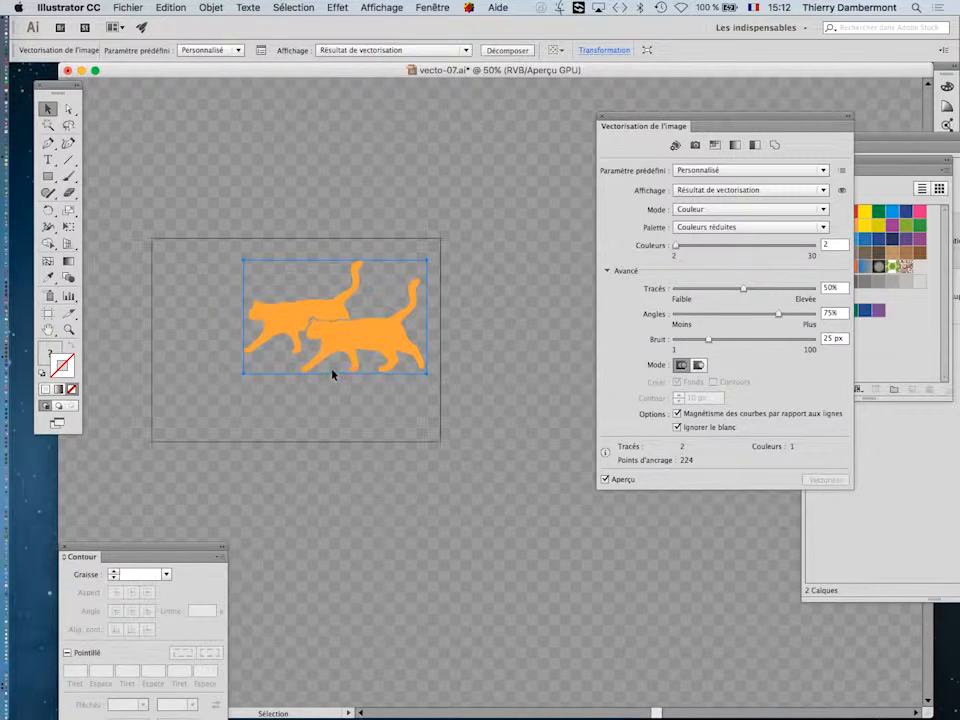
left_click(386, 7)
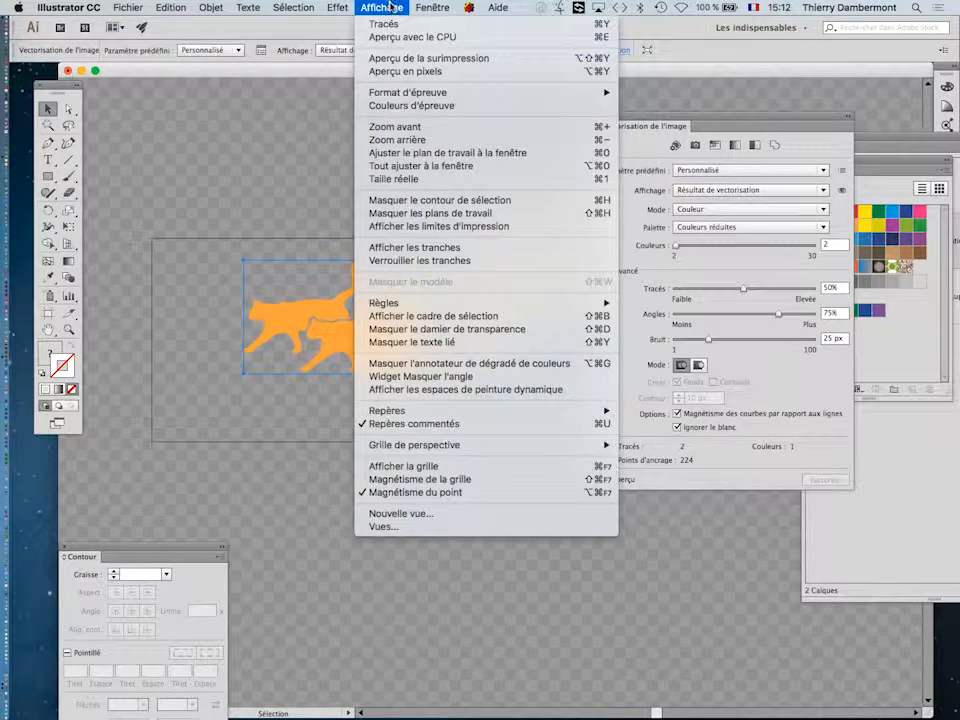
left_click(462, 332)
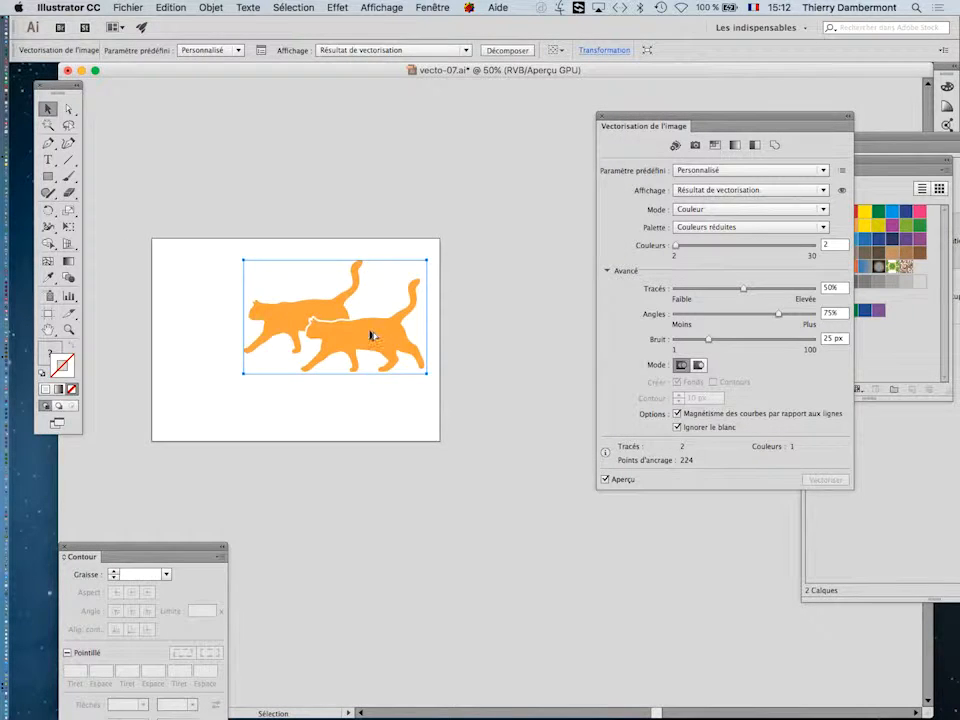
scroll(370, 335, "up", 4)
left_click_drag(245, 311, 289, 322)
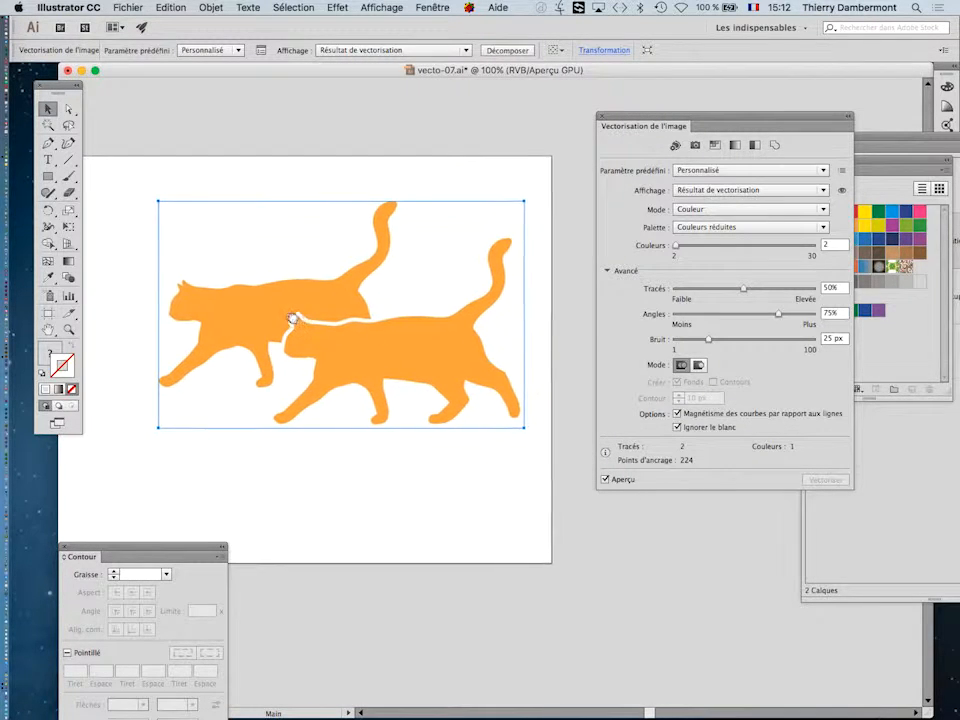
scroll(322, 360, "down", 1)
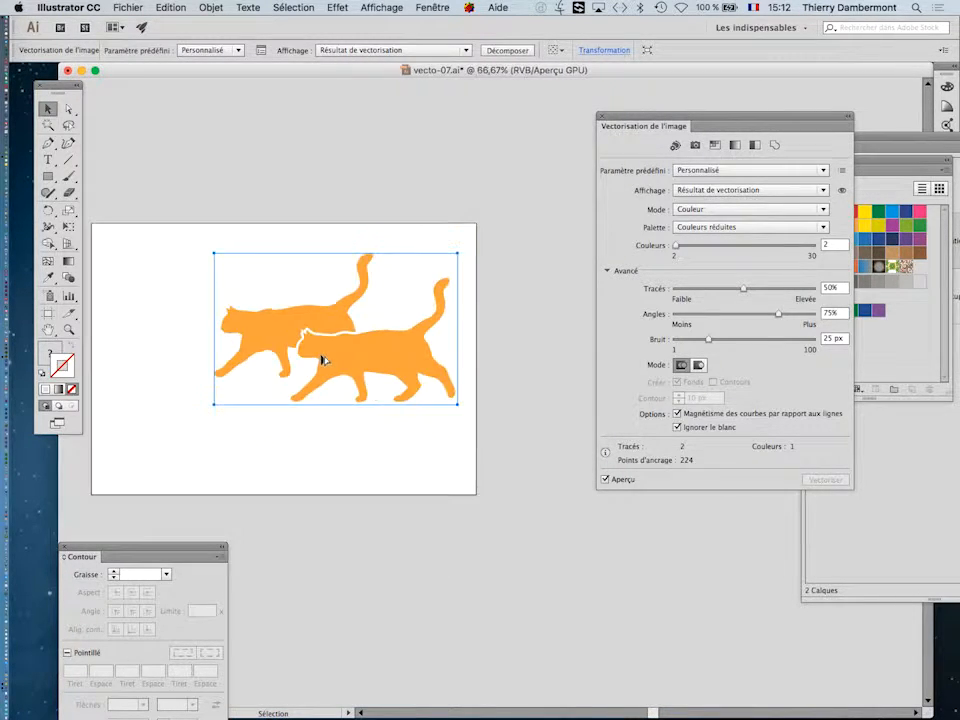
- Move the traced cats toward the middle of the artboard, deselect them, and show the transparency grid again
left_click_drag(631, 119, 512, 432)
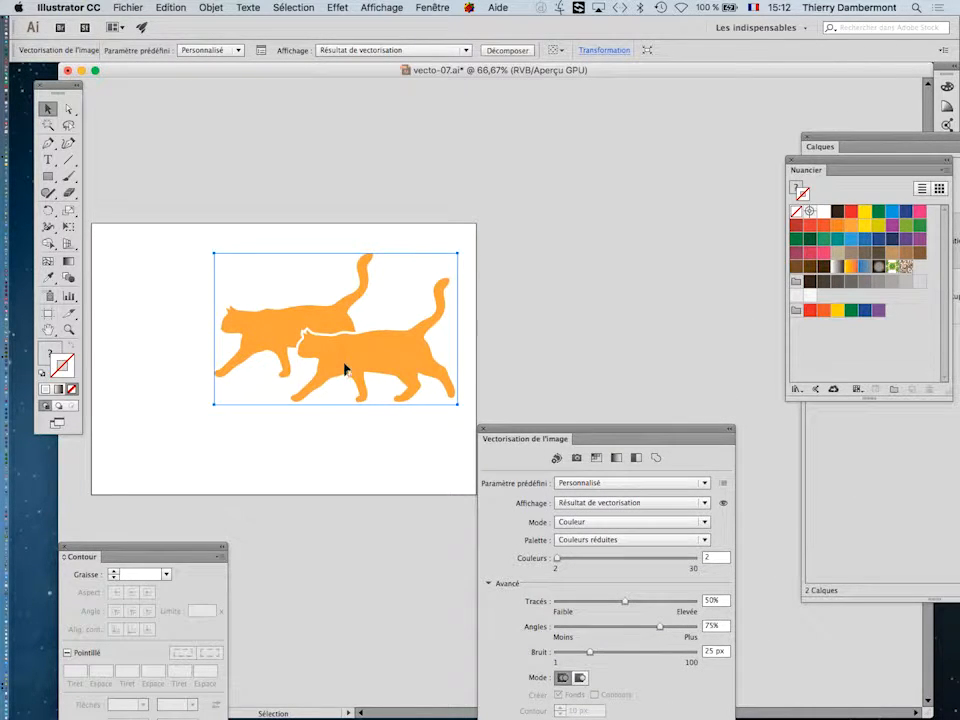
left_click_drag(344, 370, 292, 400)
left_click(321, 484)
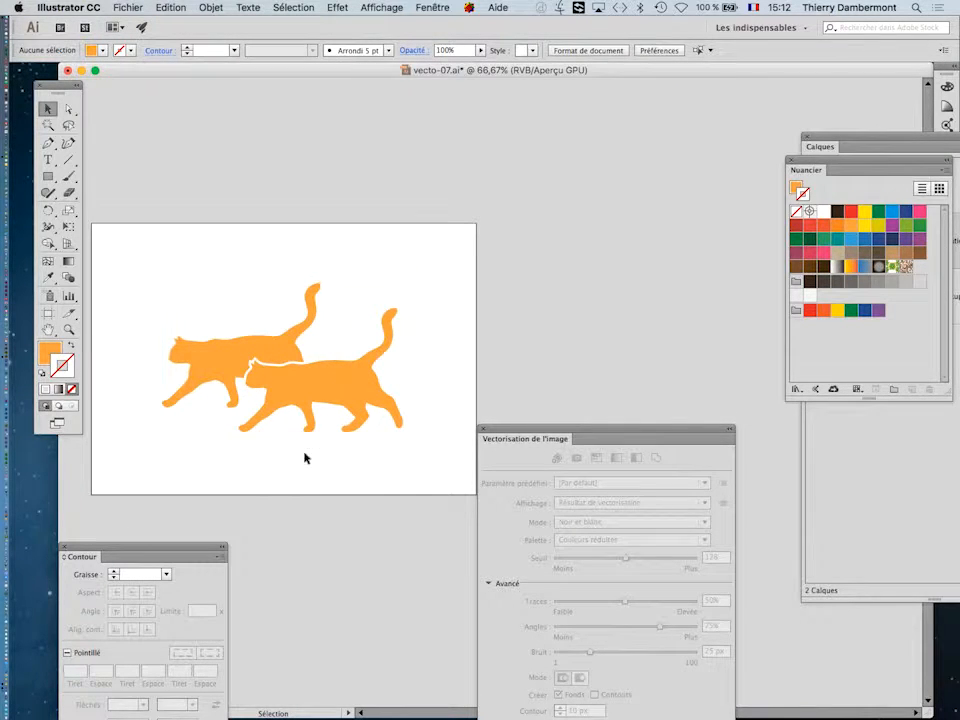
left_click(380, 7)
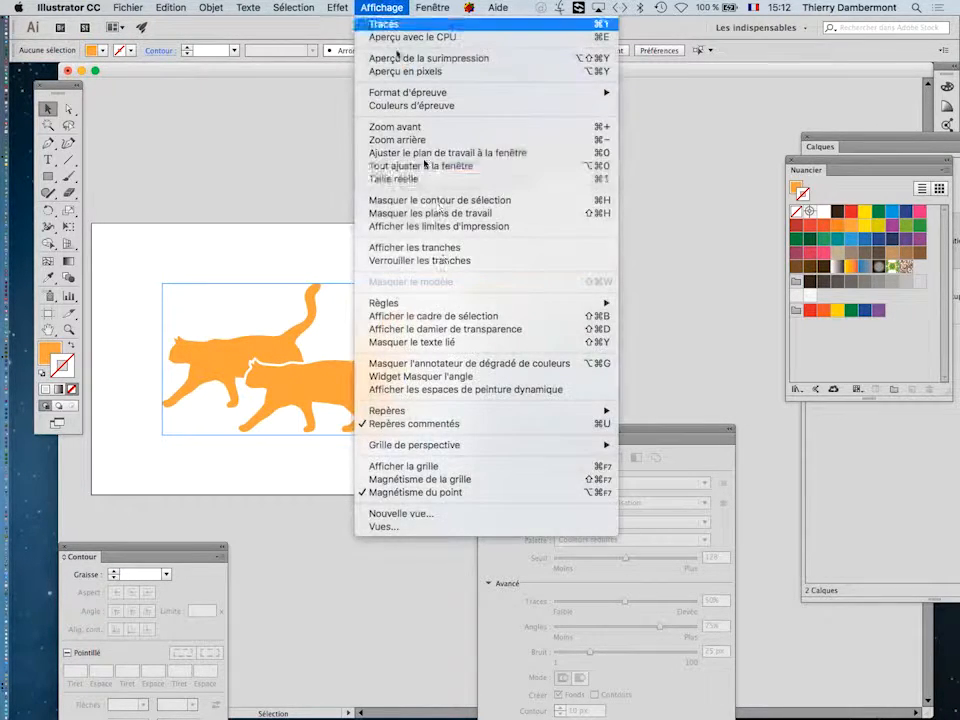
left_click(430, 328)
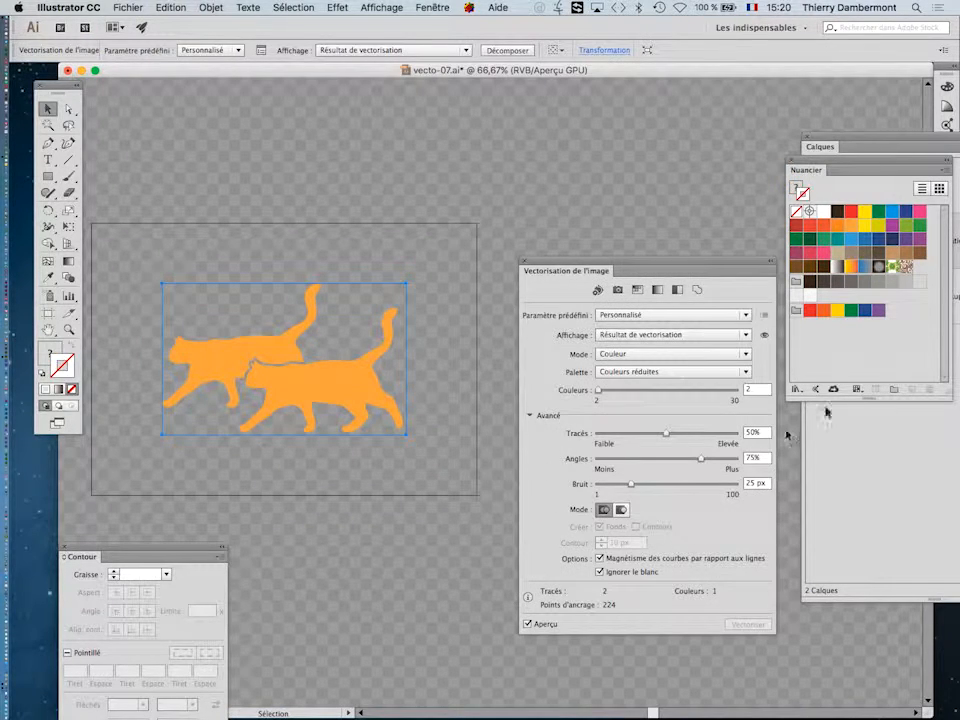
- Close the Nuancier swatches and bring the layers list fully into view, with the tracing settings moved lower
left_click(793, 161)
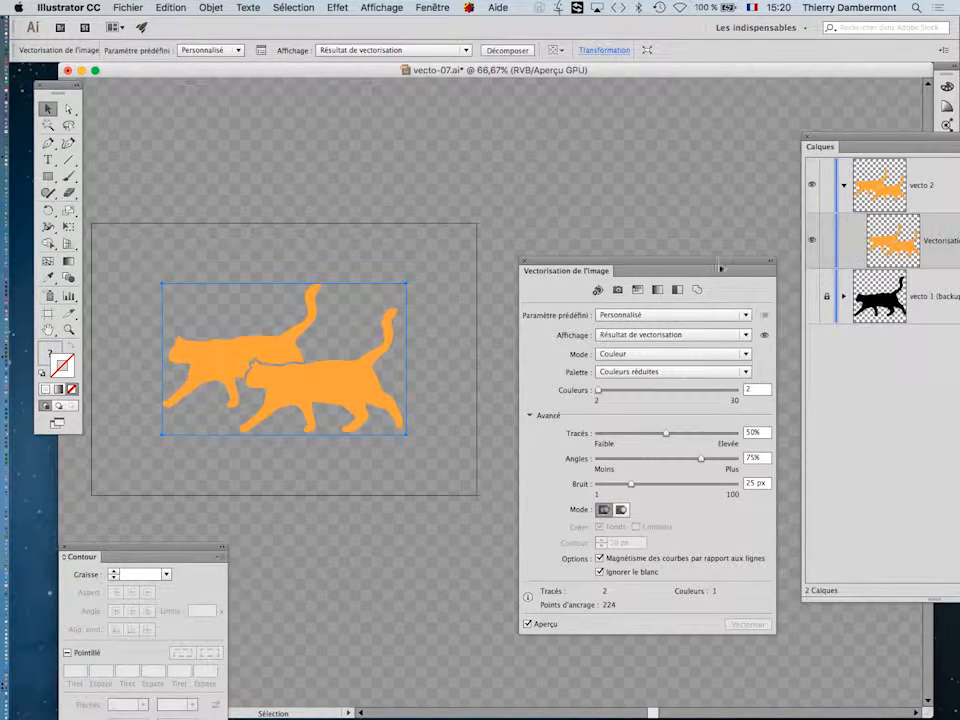
left_click_drag(719, 268, 683, 428)
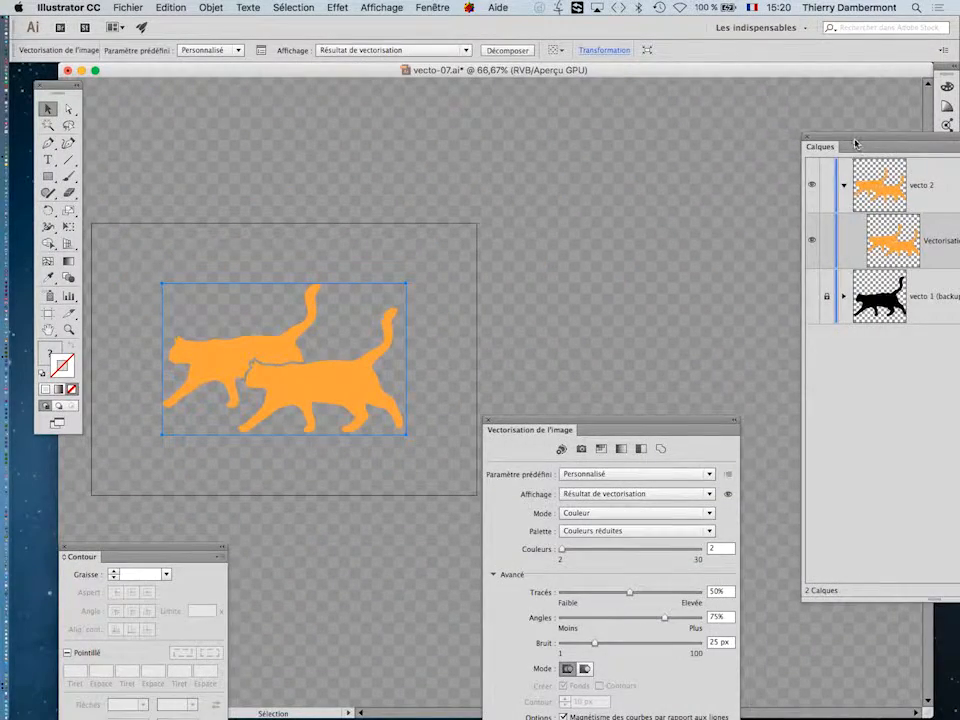
left_click_drag(855, 143, 491, 94)
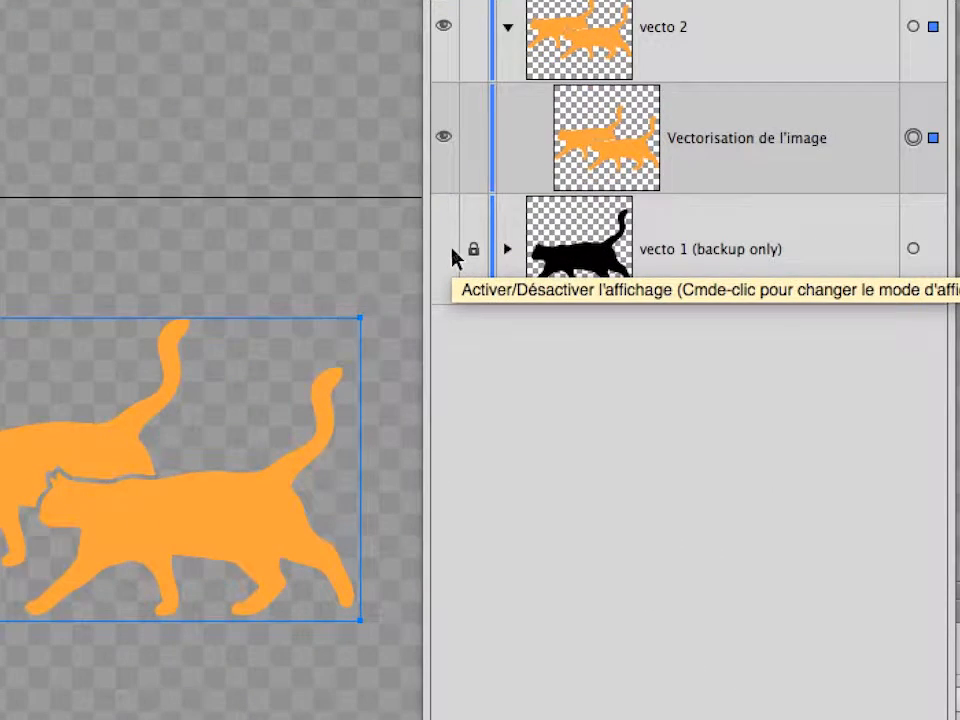
- Show and unlock the vecto 1 (backup only) layer, and return it to locked and hidden
left_click(452, 252)
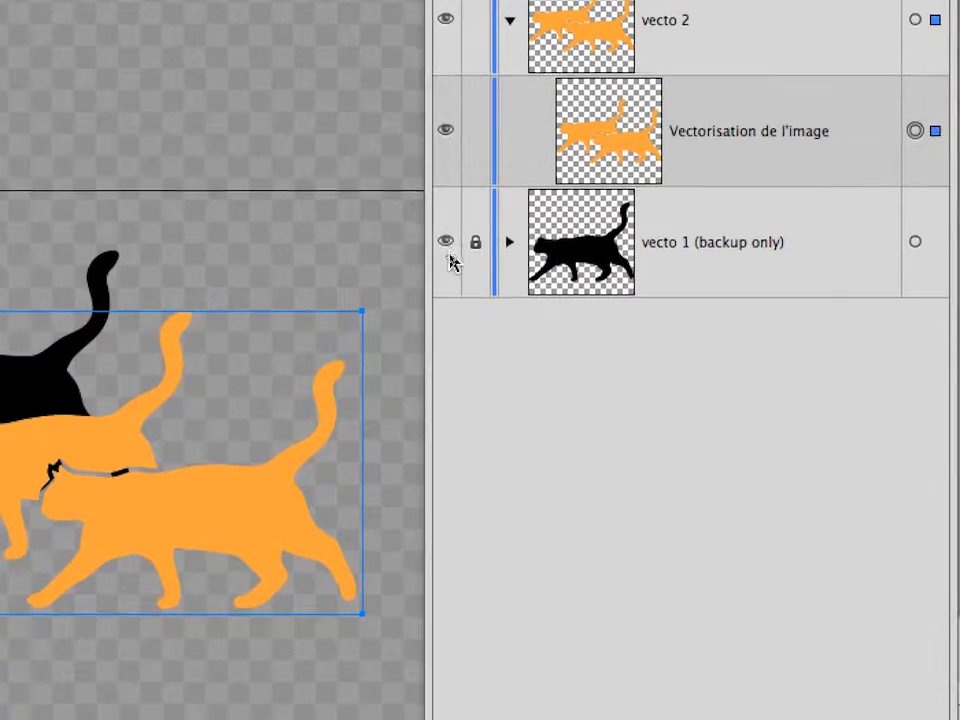
left_click(477, 248)
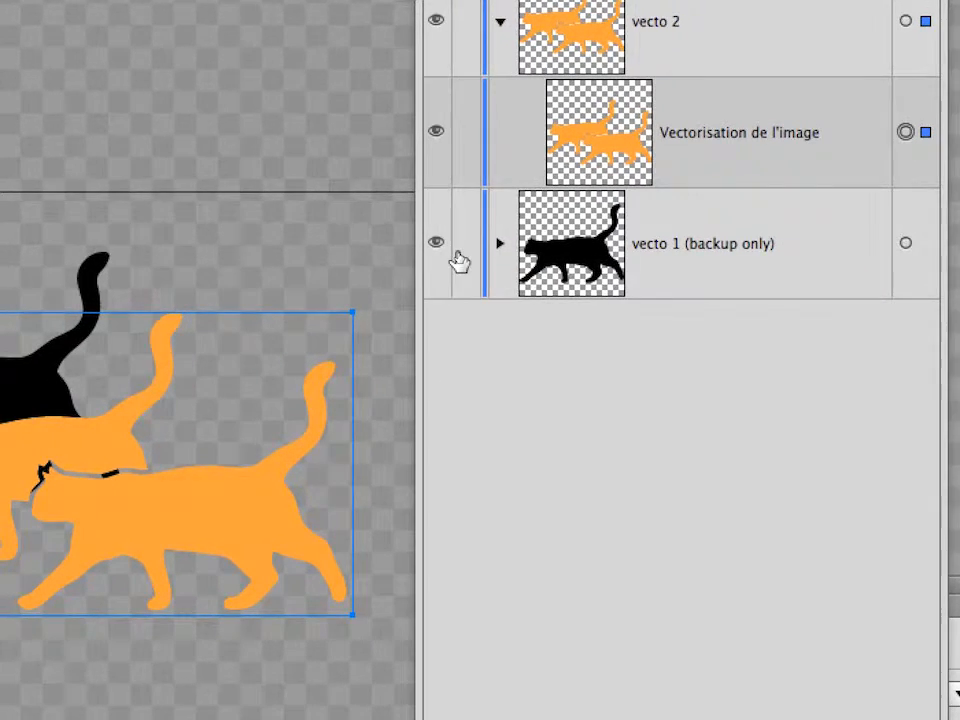
left_click(462, 256)
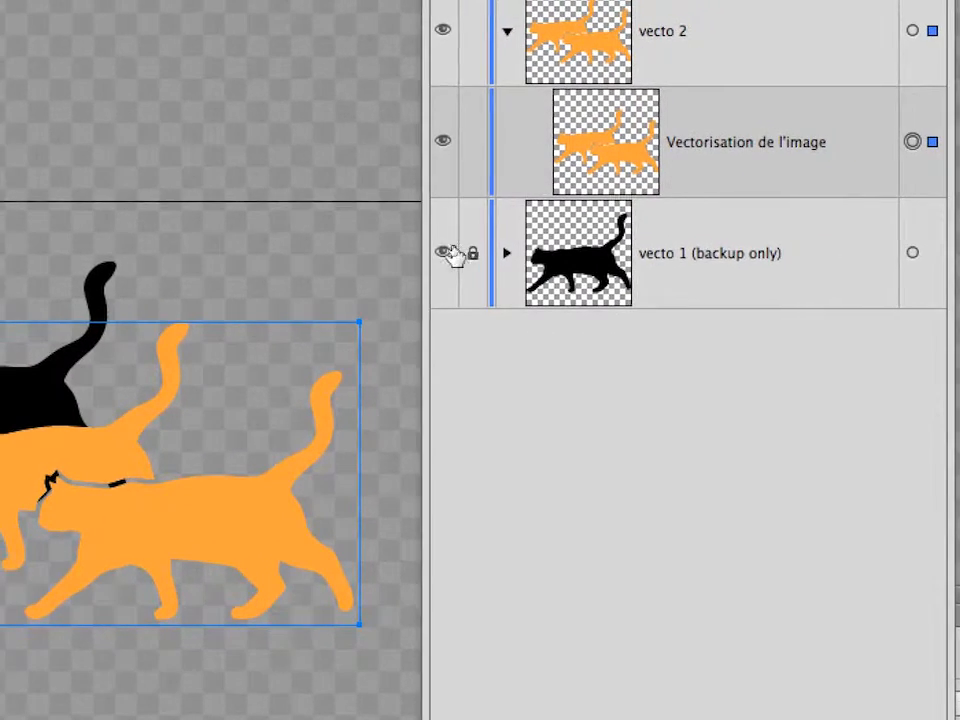
left_click(433, 243)
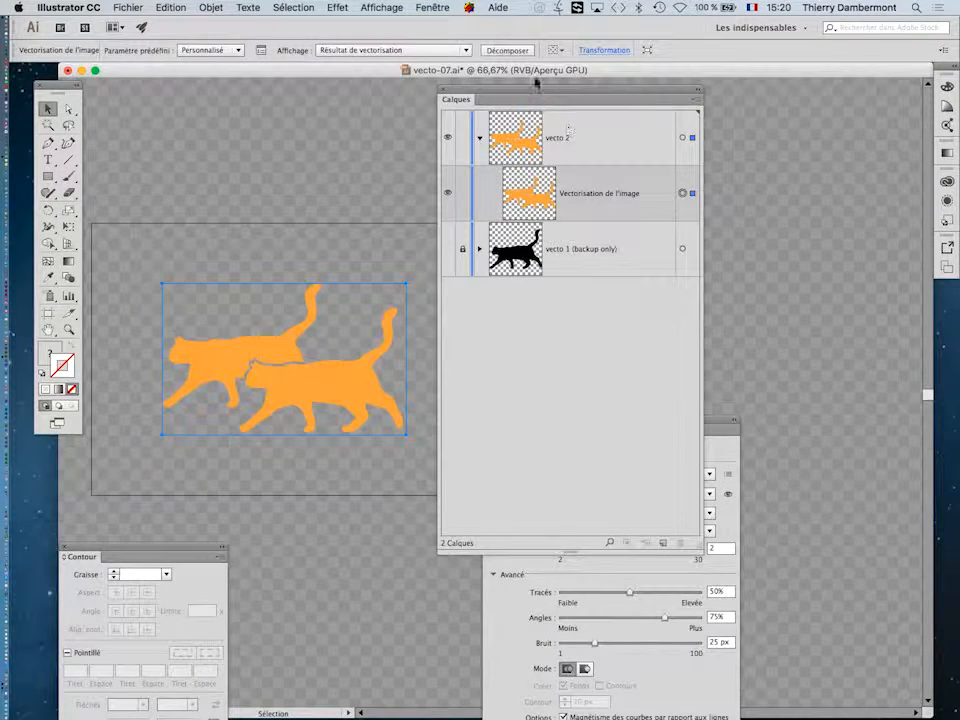
- Move the layers list off the artboard so the traced cats and their layer entries are both in view
left_click_drag(528, 93, 713, 101)
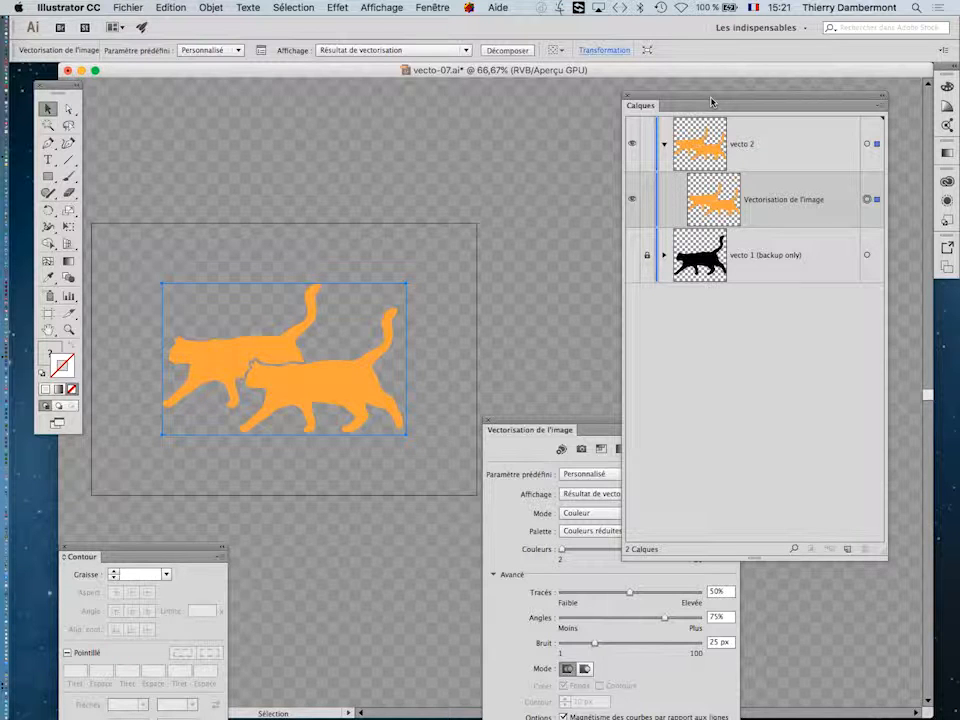
left_click_drag(660, 97, 706, 95)
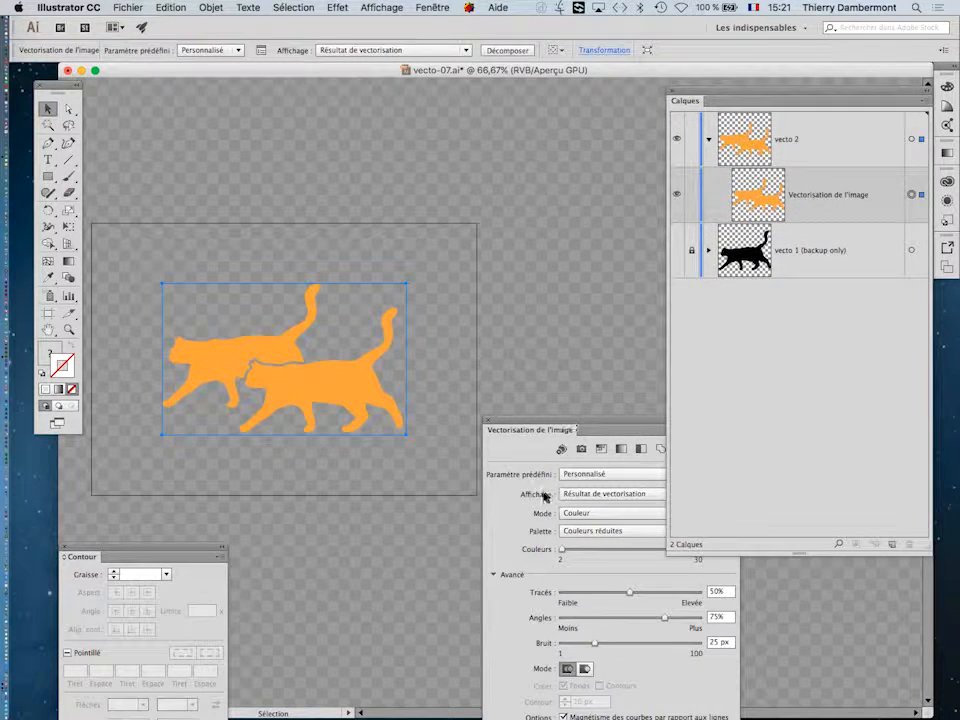